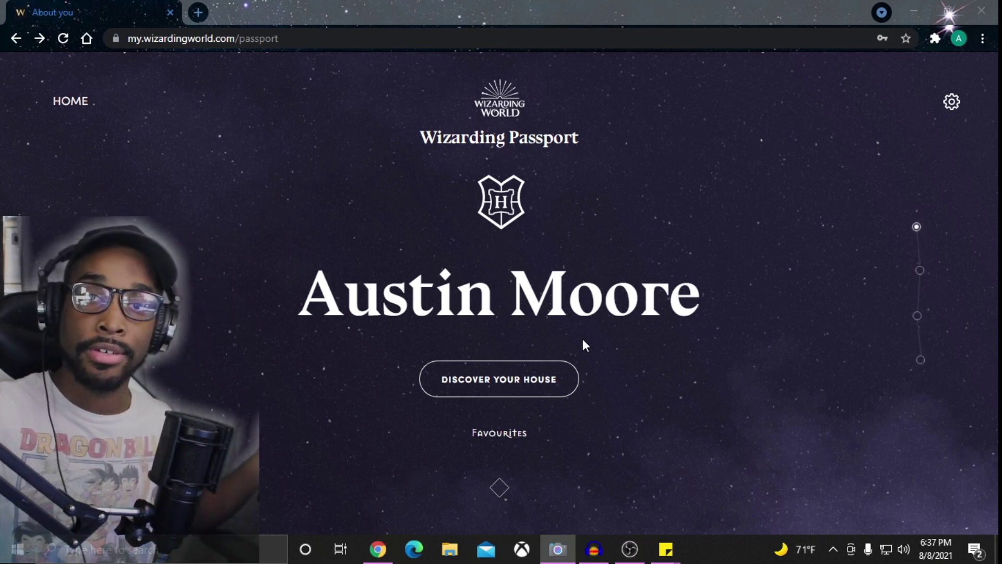
scroll(461, 201, "down", 3)
scroll(469, 212, "down", 3)
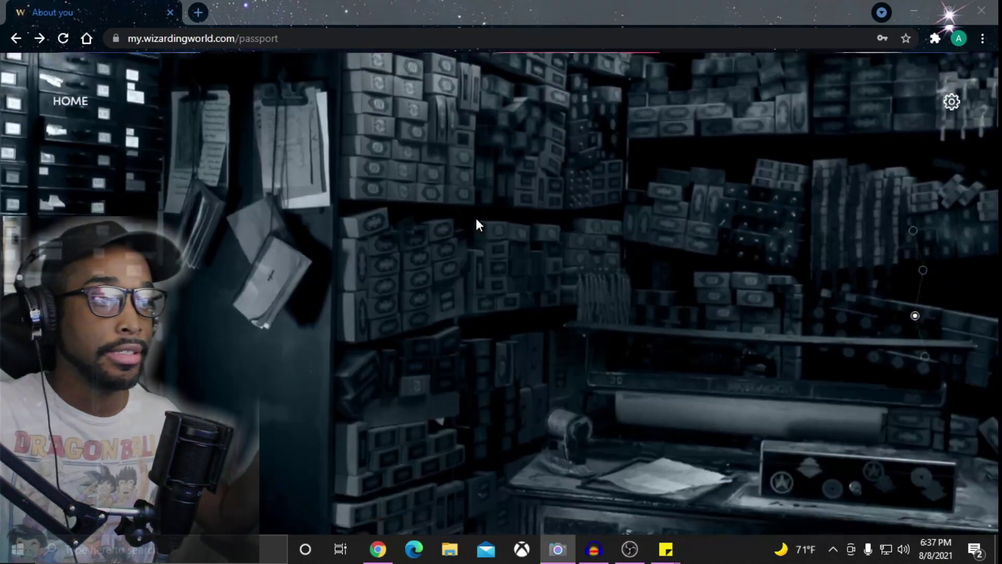
scroll(476, 220, "up", 2)
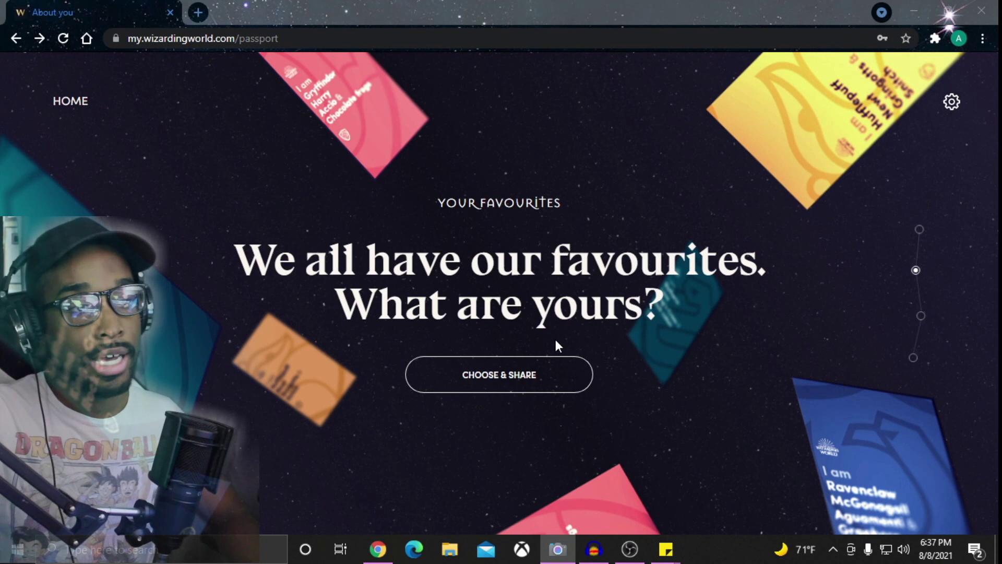
scroll(557, 342, "down", 1)
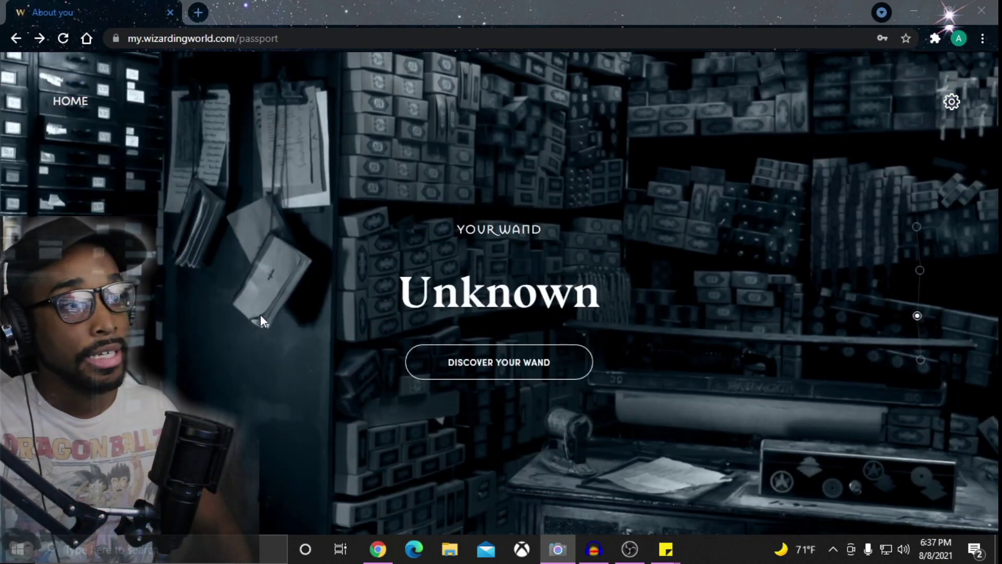
scroll(434, 294, "down", 1)
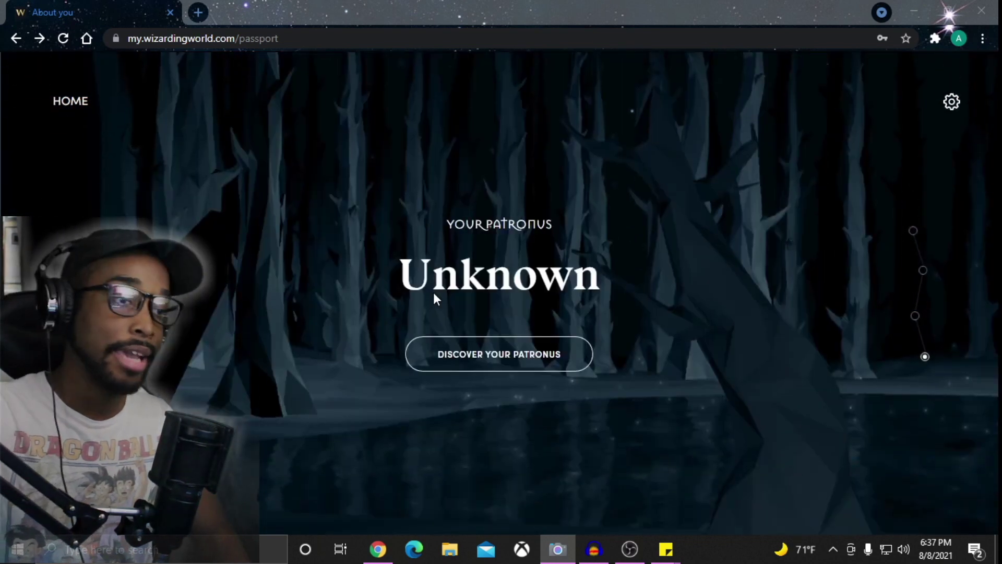
scroll(436, 298, "up", 1)
scroll(435, 299, "up", 1)
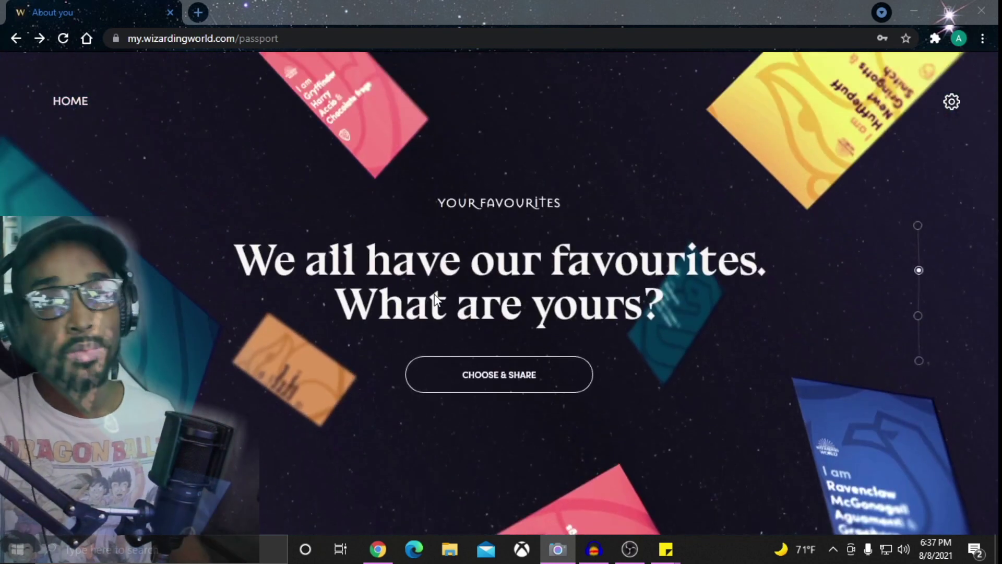
scroll(435, 298, "up", 1)
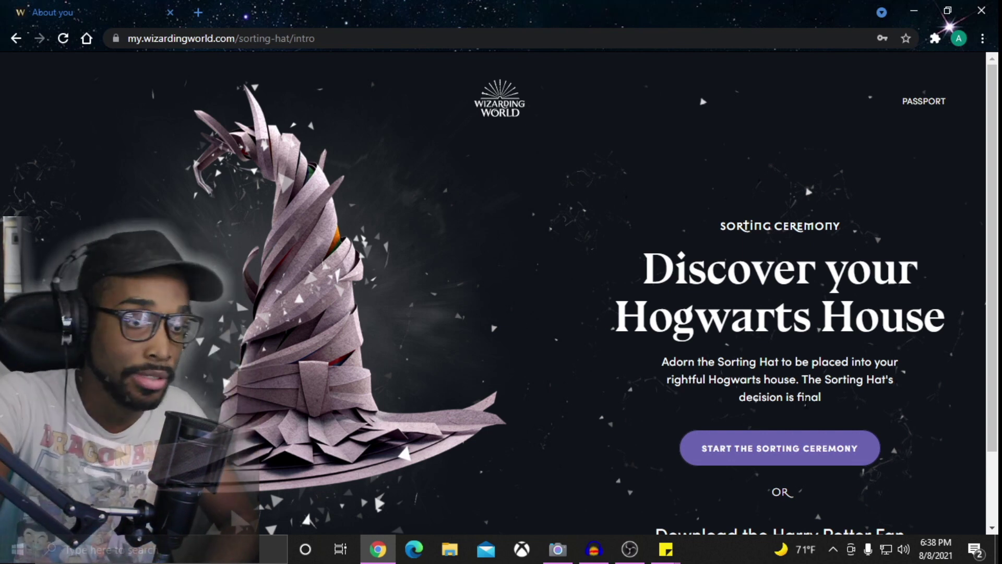
scroll(508, 362, "down", 1)
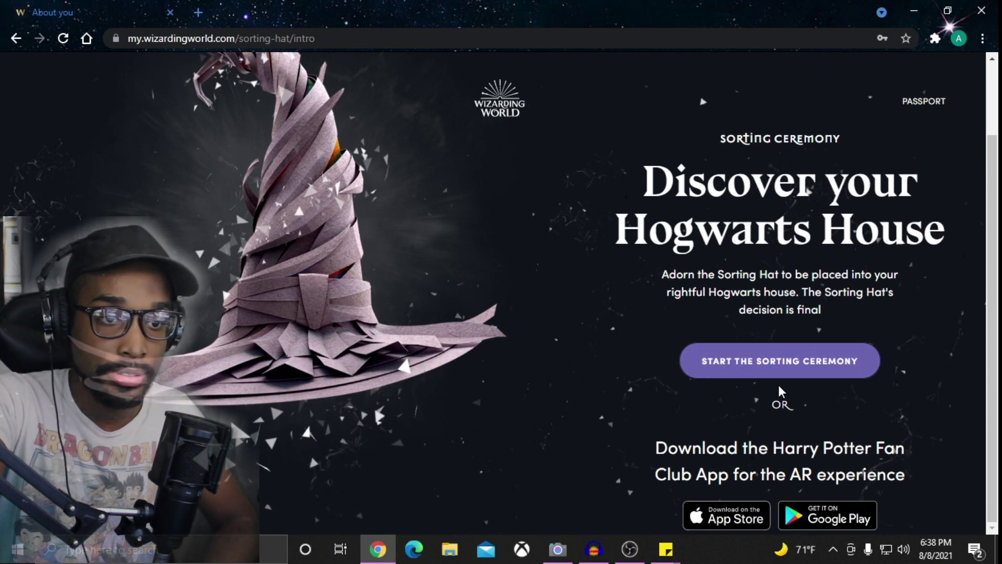
Begin the Sorting Ceremony and answer Stars to the Moon or Stars question.
left_click(779, 366)
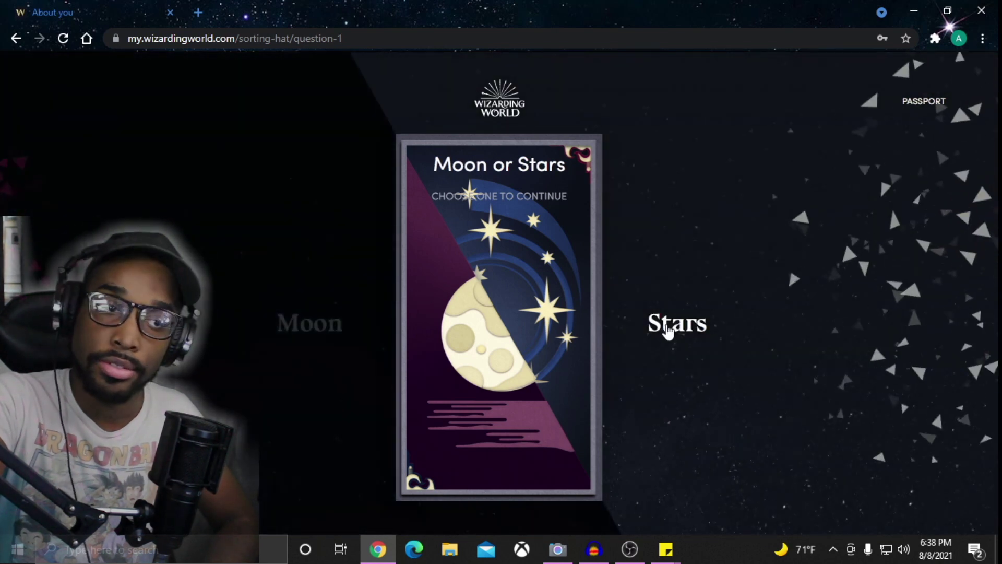
left_click(667, 331)
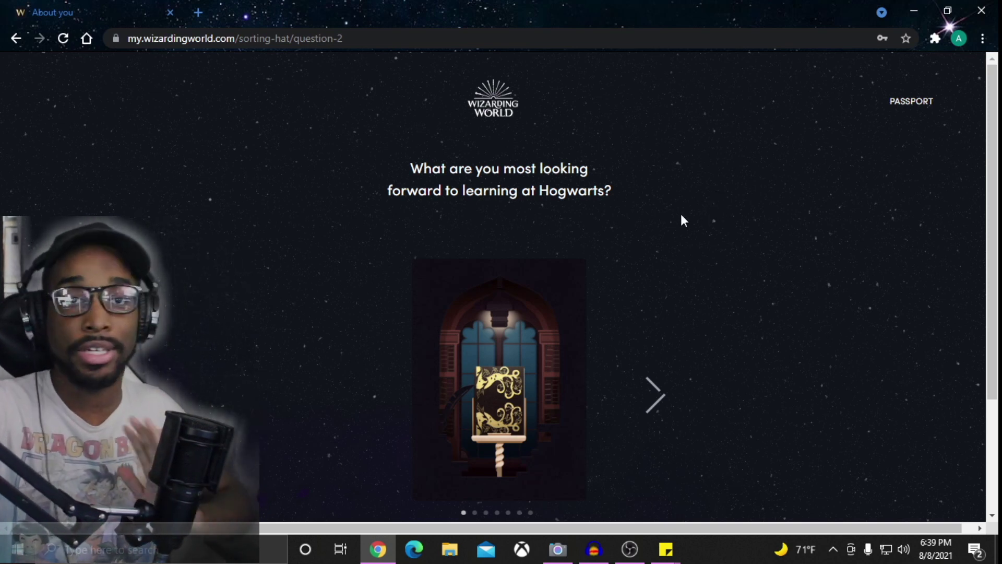
scroll(647, 258, "down", 2)
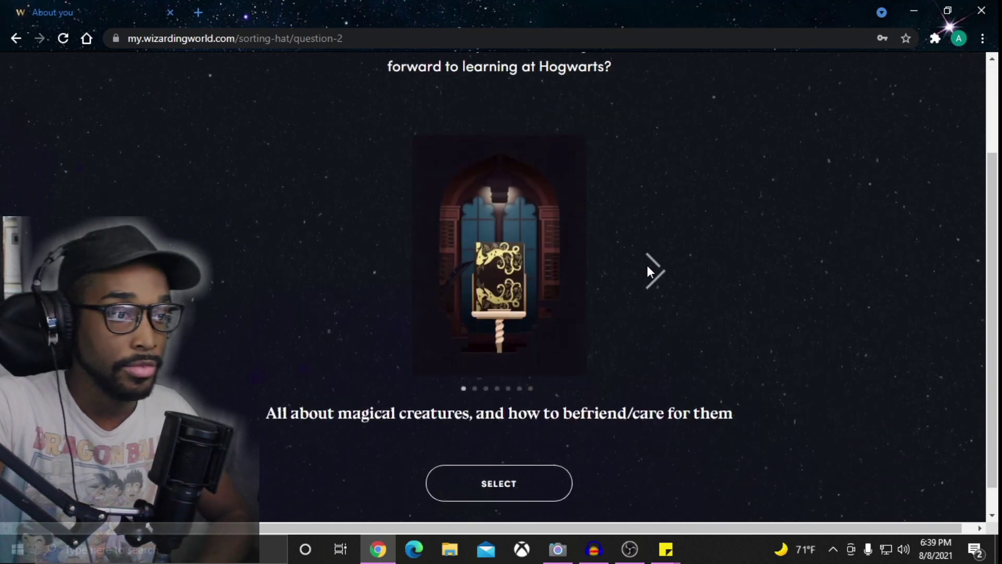
scroll(630, 305, "up", 2)
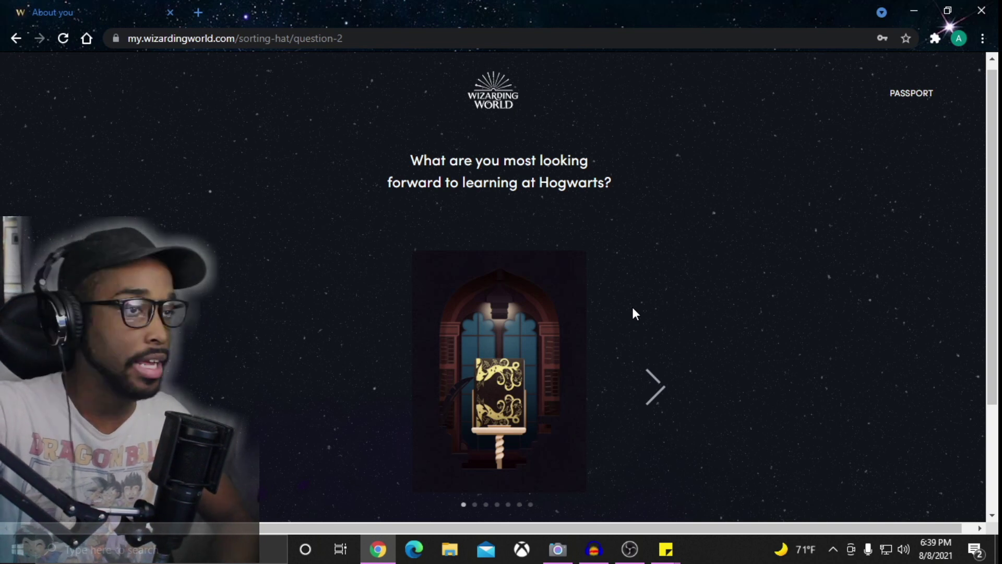
scroll(572, 282, "down", 1)
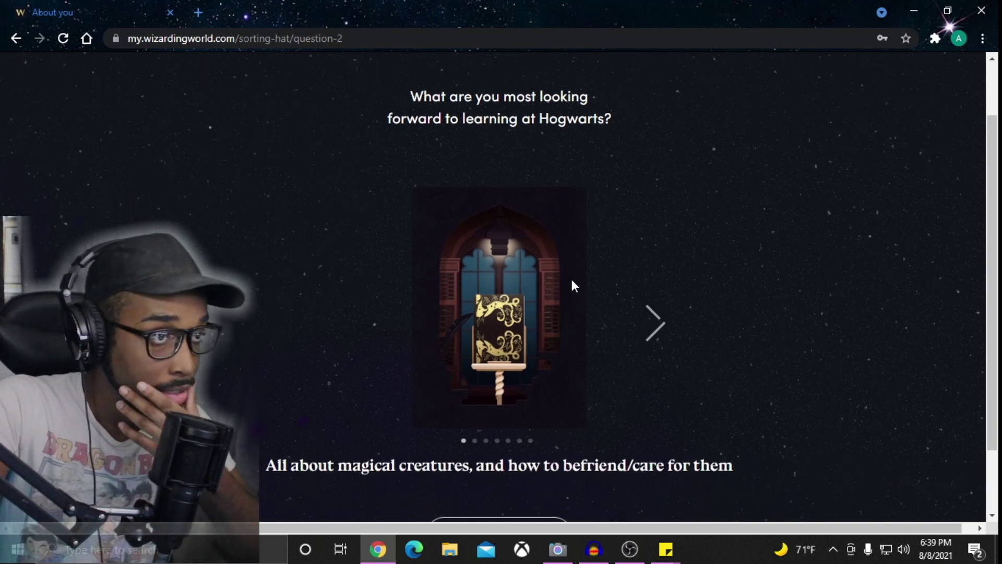
scroll(569, 282, "down", 1)
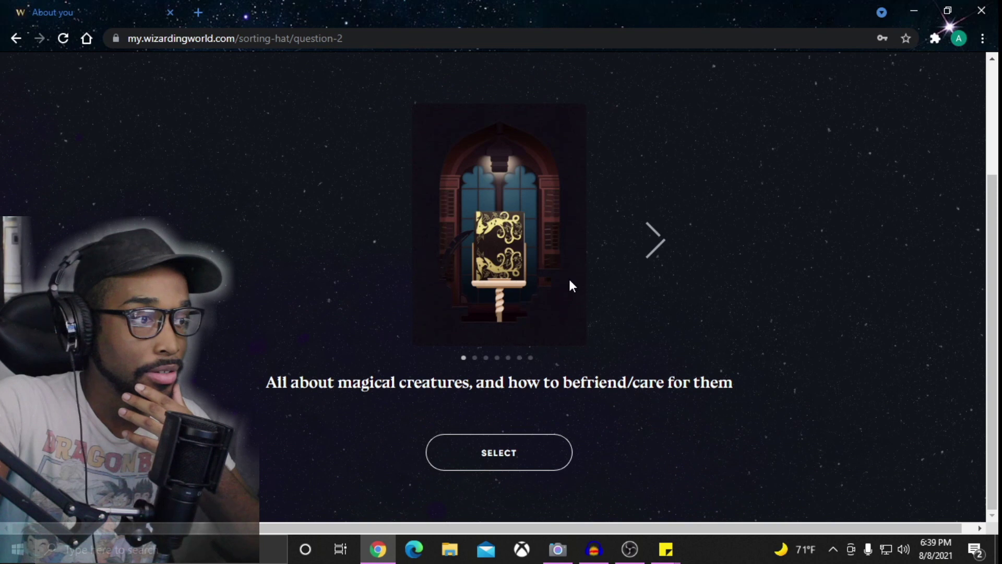
Browse the learning answers from Flying on a broomstick to the last, Every area of magic I can.
left_click(649, 265)
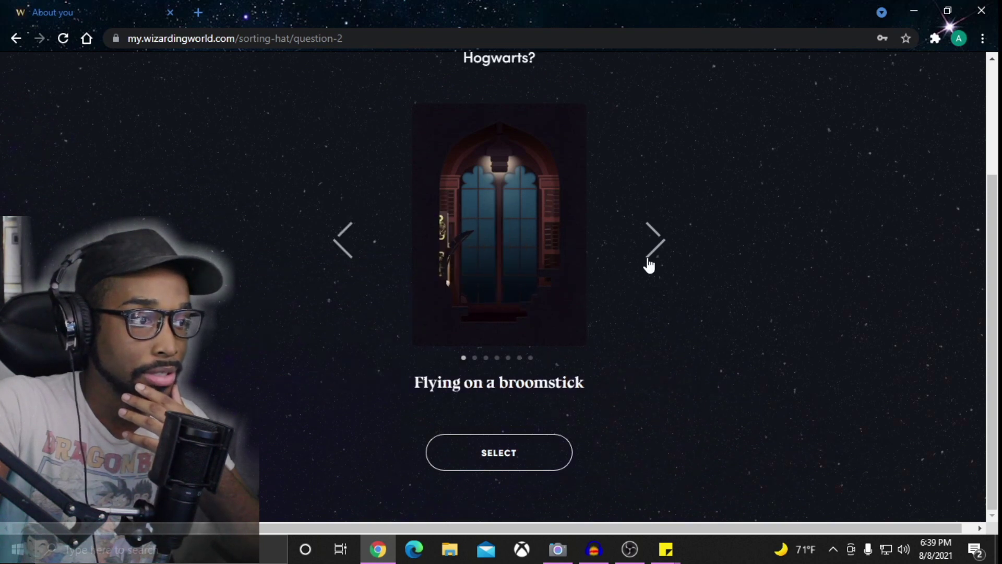
left_click(648, 264)
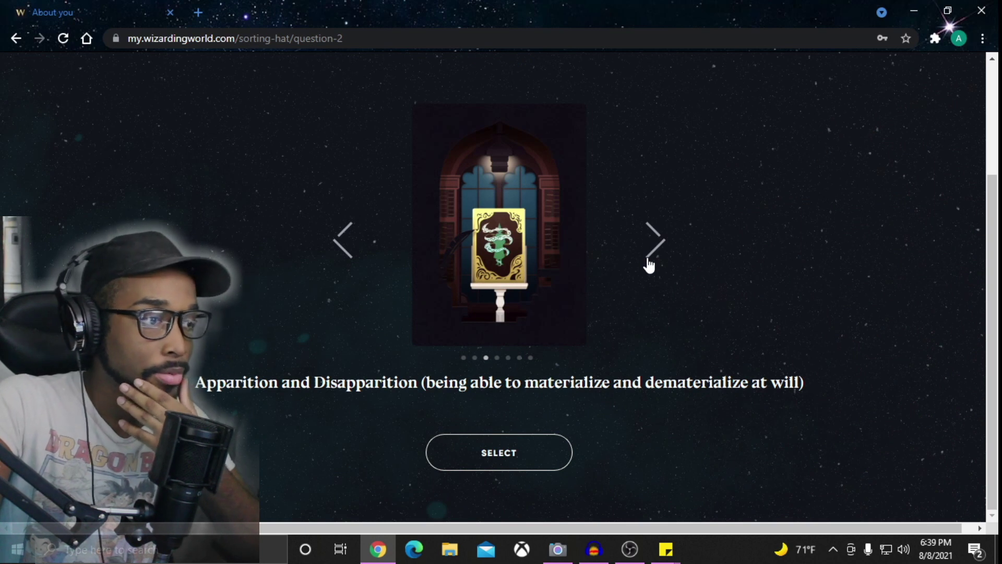
left_click(649, 265)
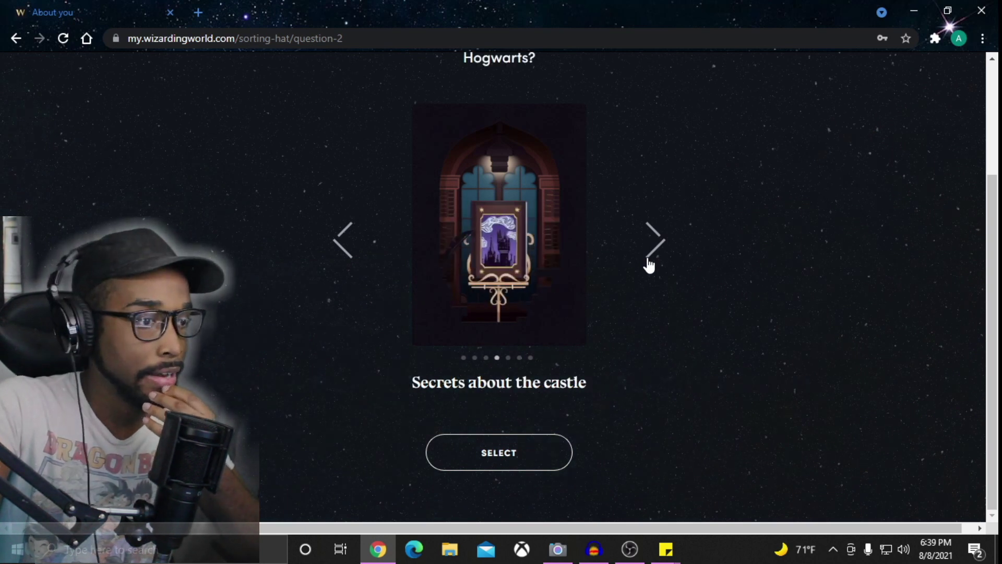
left_click(648, 265)
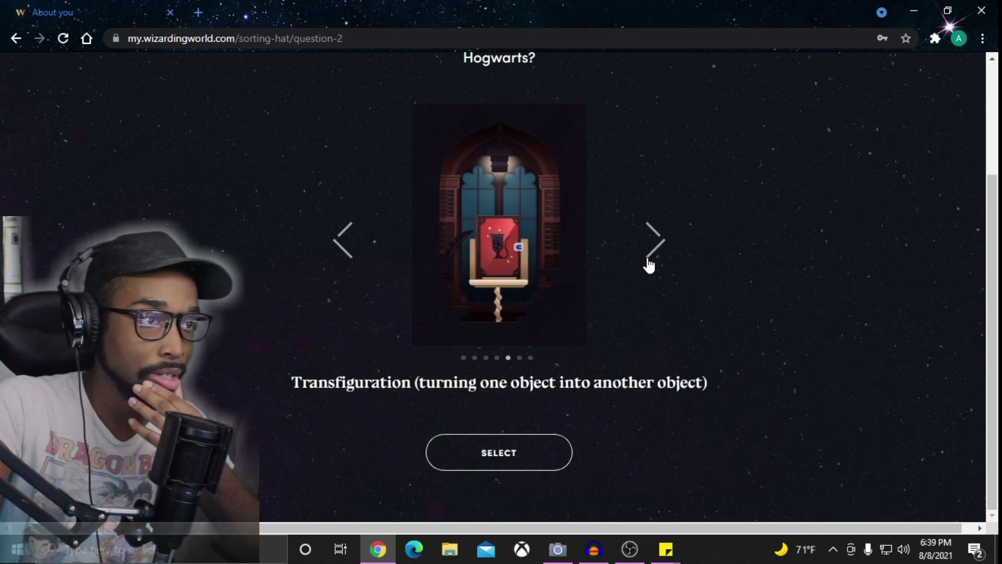
left_click(649, 265)
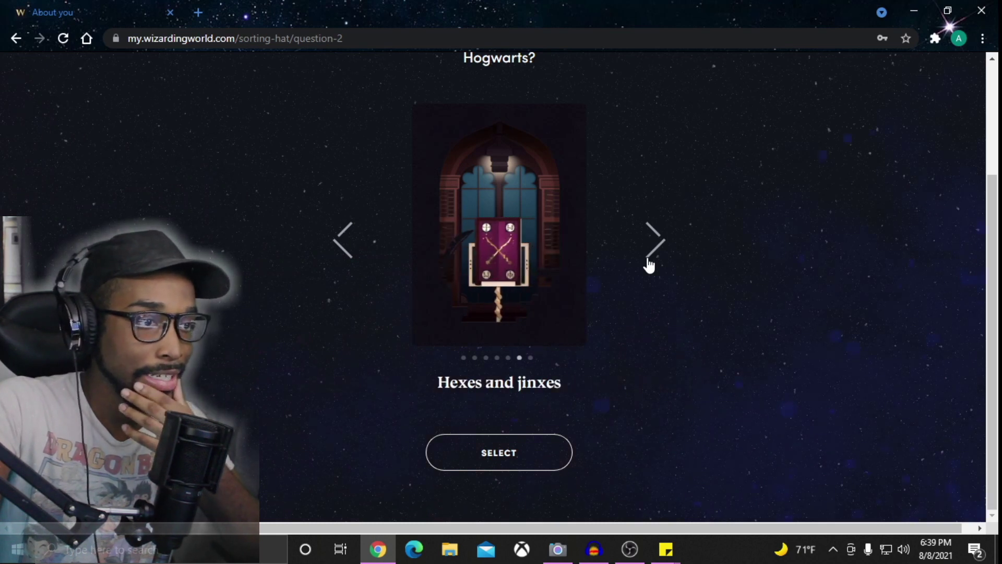
left_click(649, 266)
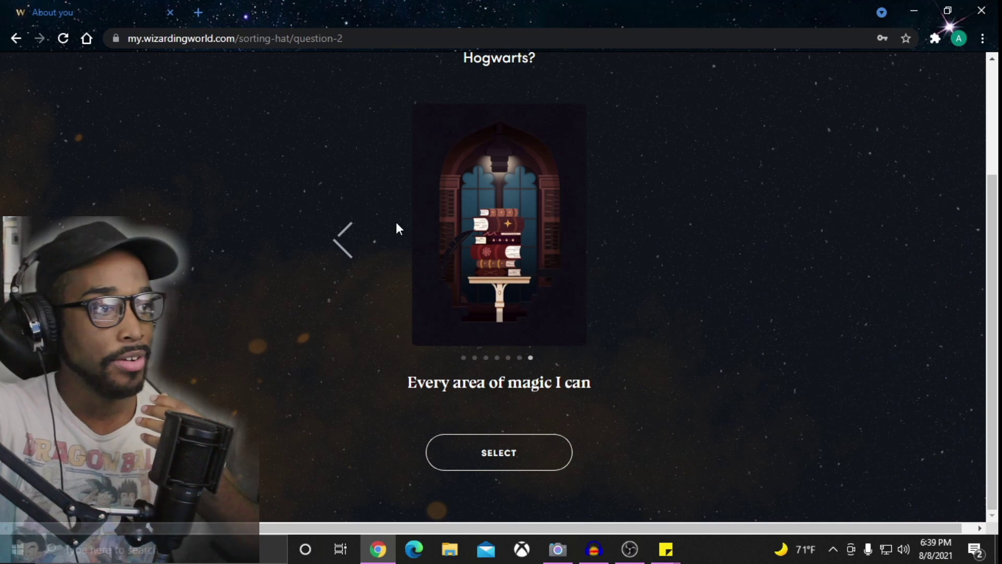
Step back through earlier options, then browse forward past Hexes and jinxes to Every area of magic I can.
left_click(355, 238)
left_click(345, 240)
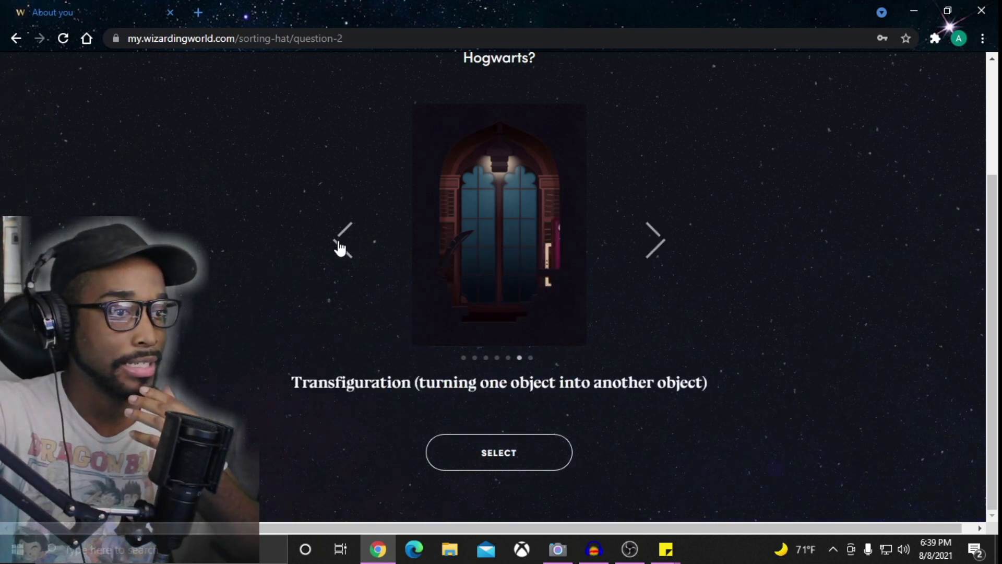
left_click(651, 243)
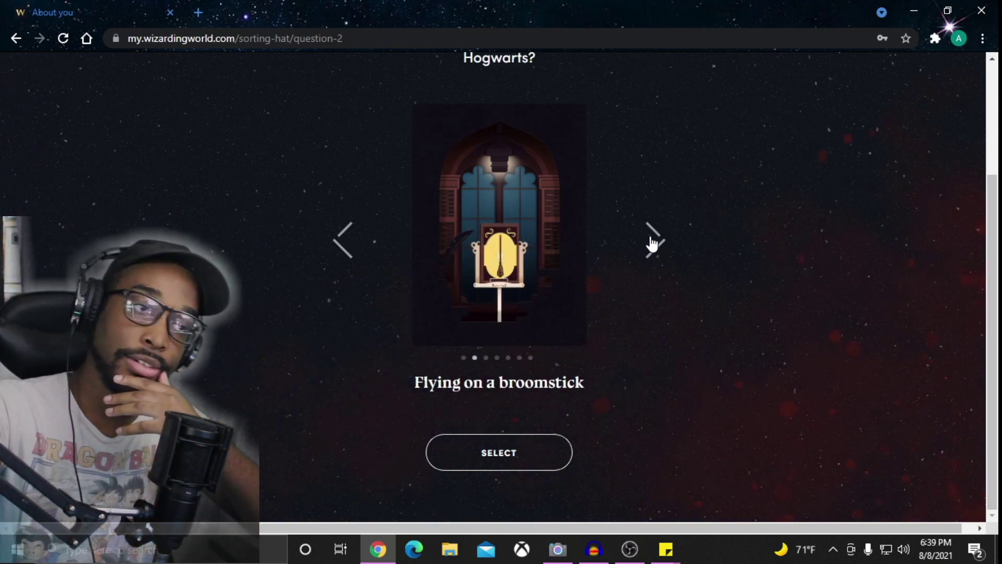
left_click(651, 244)
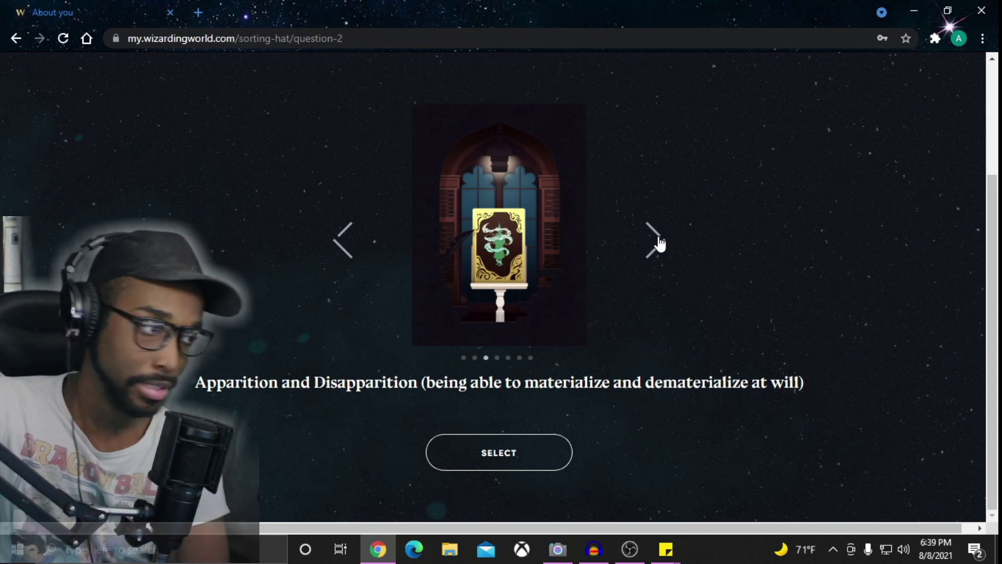
left_click(656, 240)
left_click(657, 242)
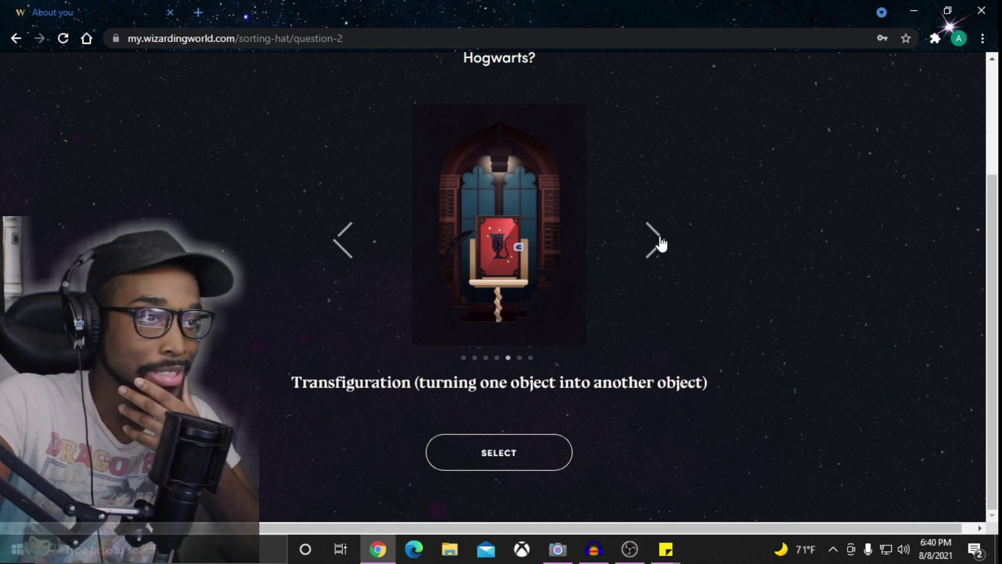
left_click(656, 241)
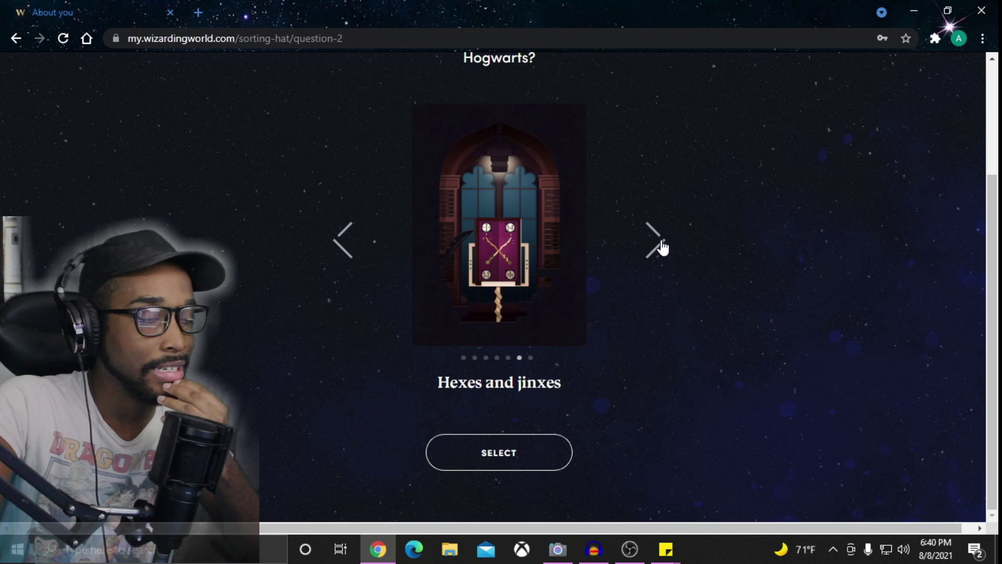
left_click(655, 240)
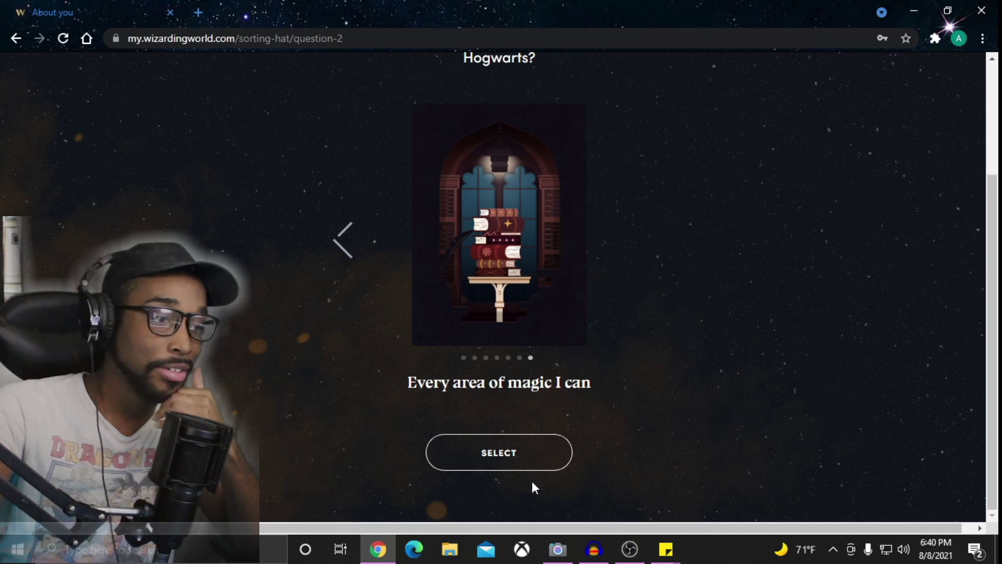
Choose Every area of magic I can, then browse The drum, The violin and The trumpet.
left_click(499, 454)
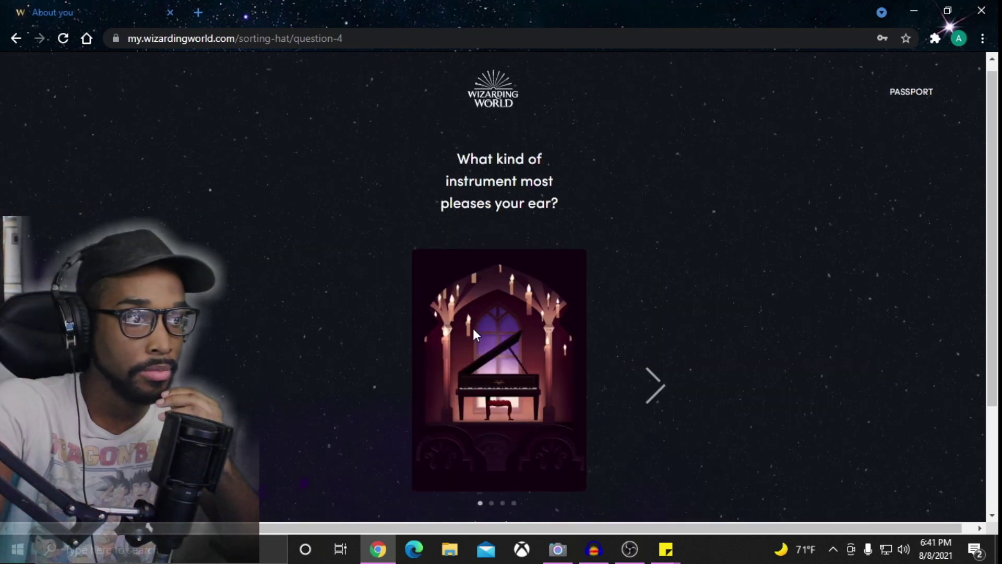
left_click(648, 248)
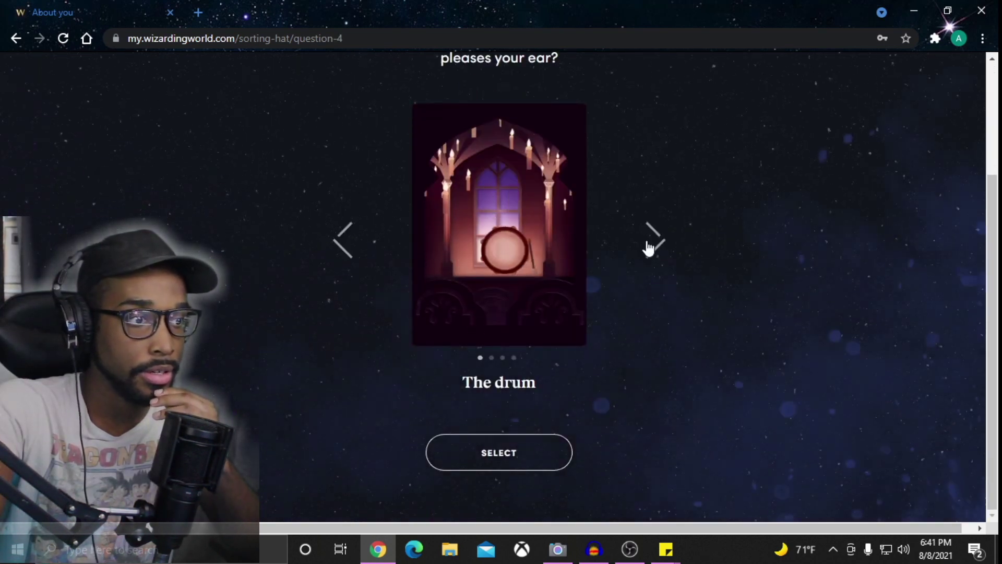
left_click(649, 247)
left_click(648, 247)
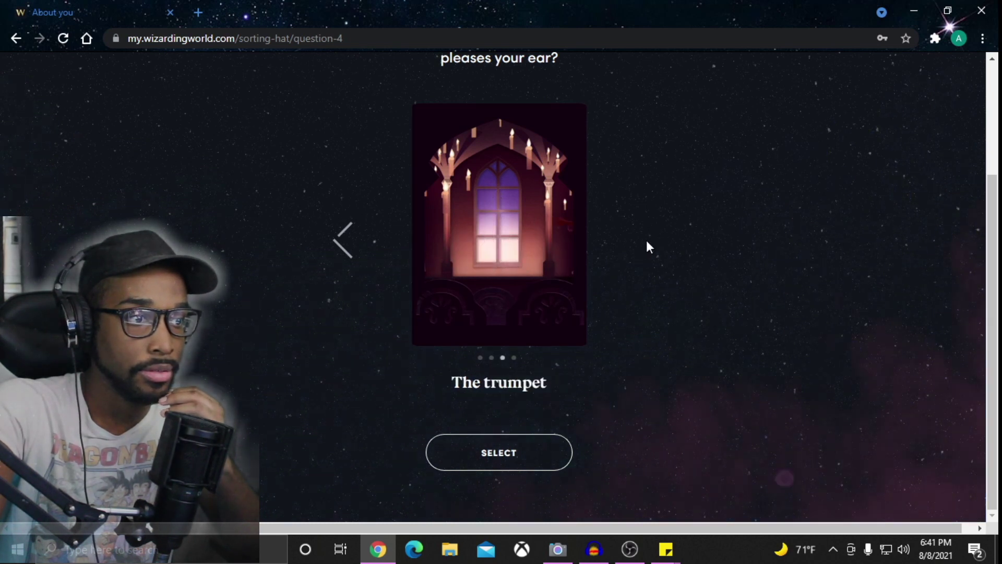
Compare the violin, drum and piano again, then select The piano as the answer.
left_click(350, 256)
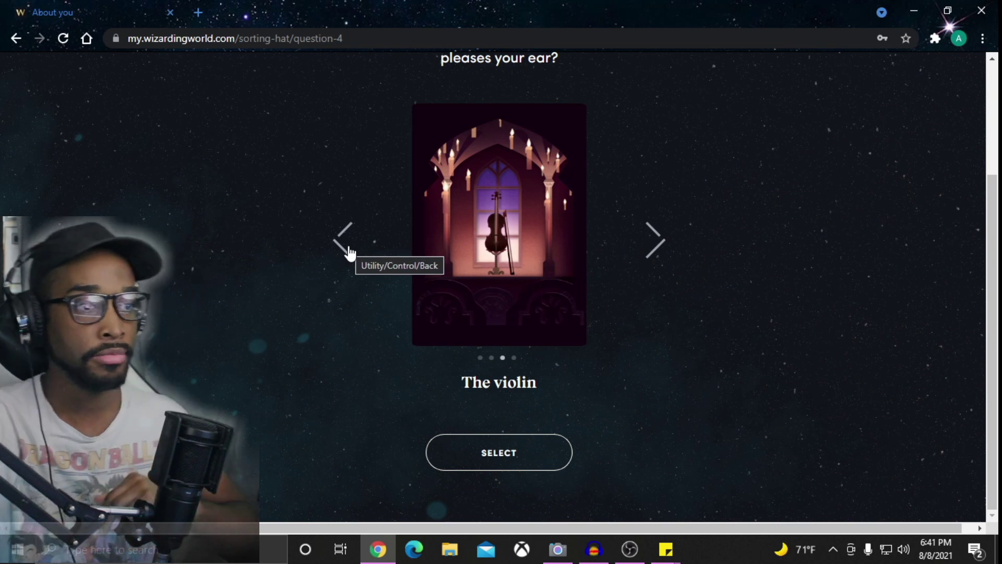
left_click(348, 252)
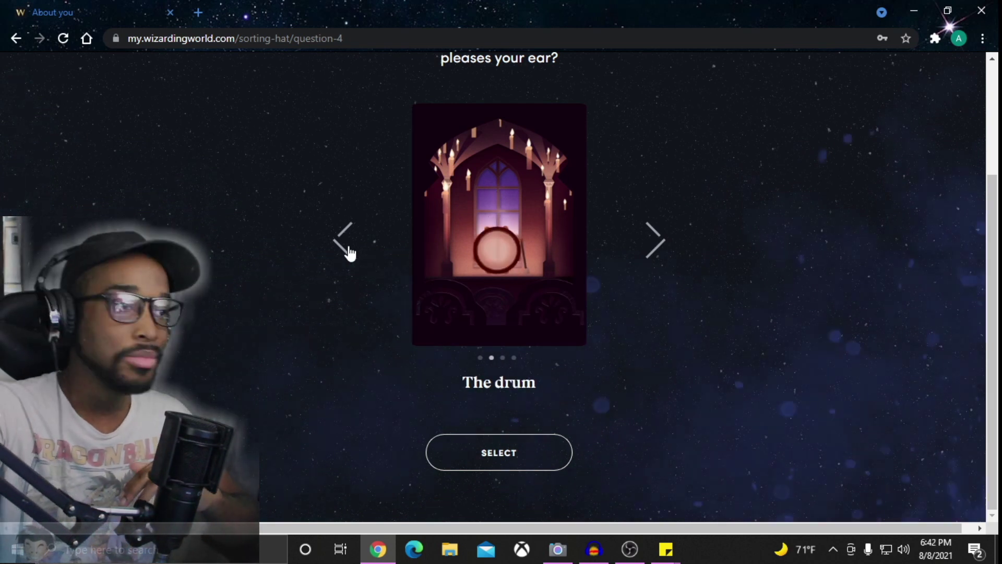
left_click(348, 252)
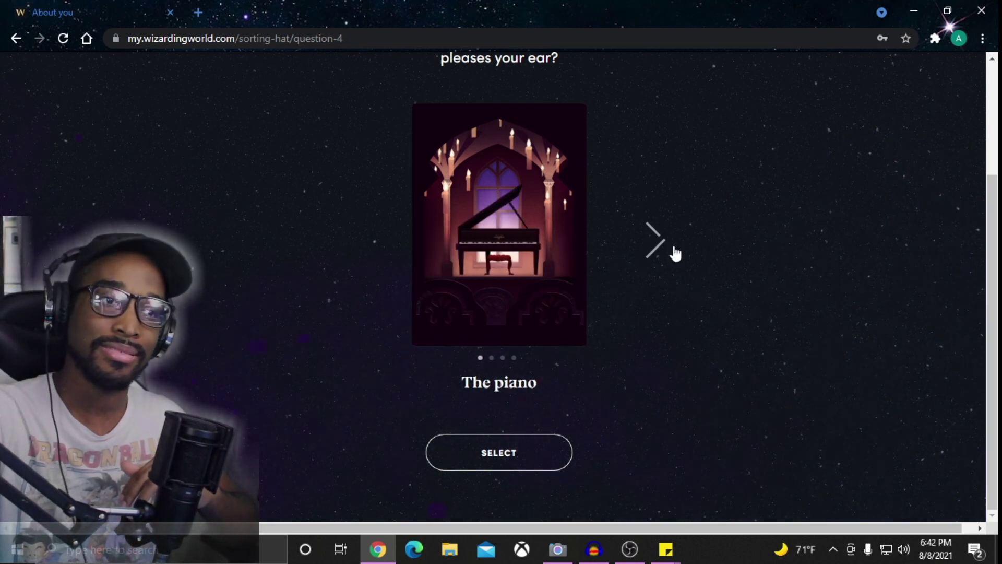
left_click(649, 251)
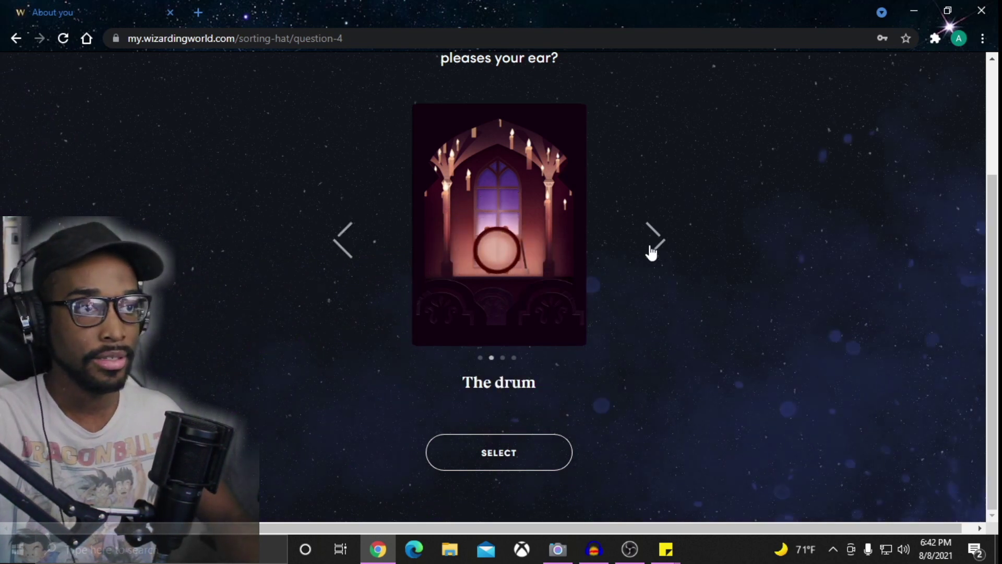
left_click(654, 252)
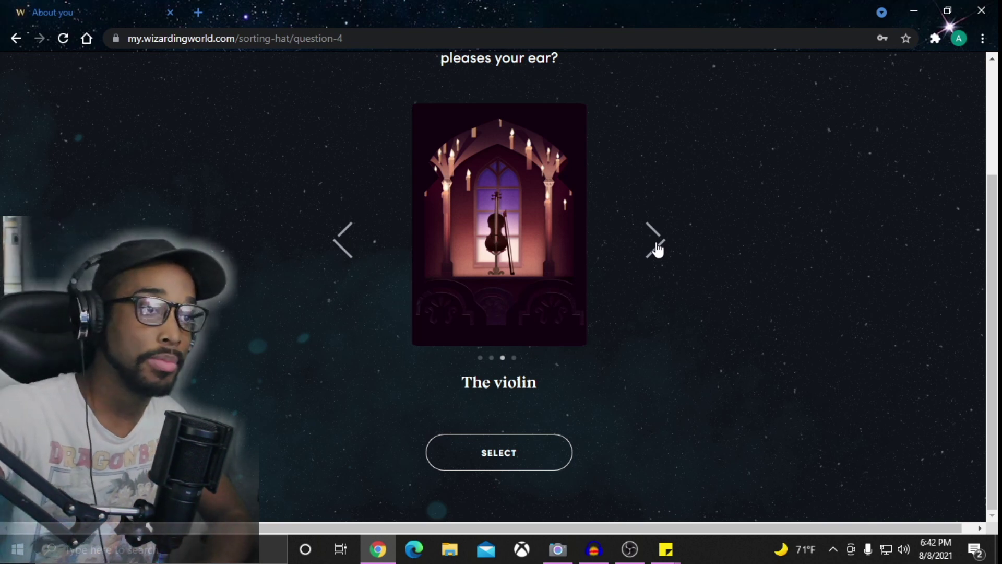
left_click(349, 246)
left_click(348, 240)
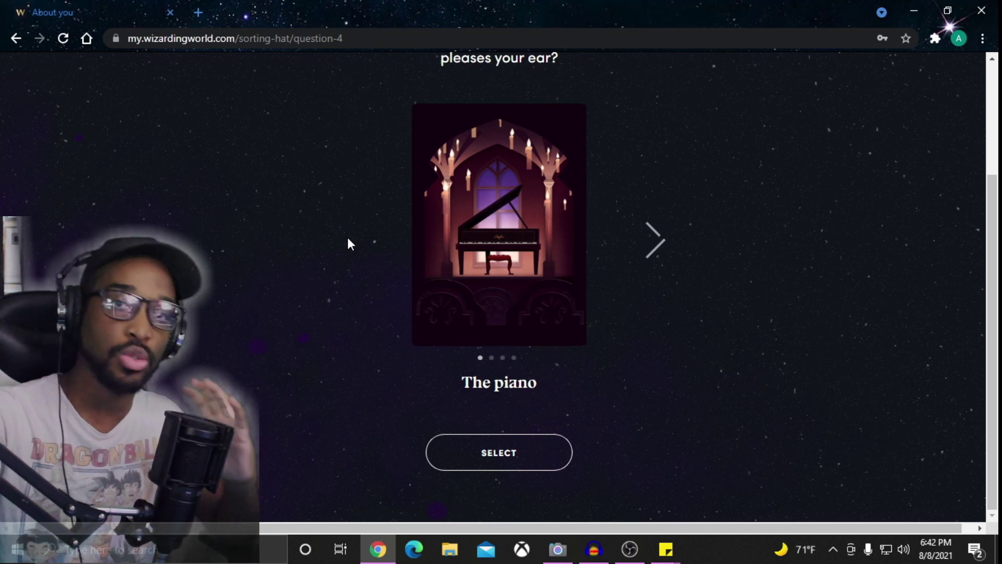
left_click(486, 454)
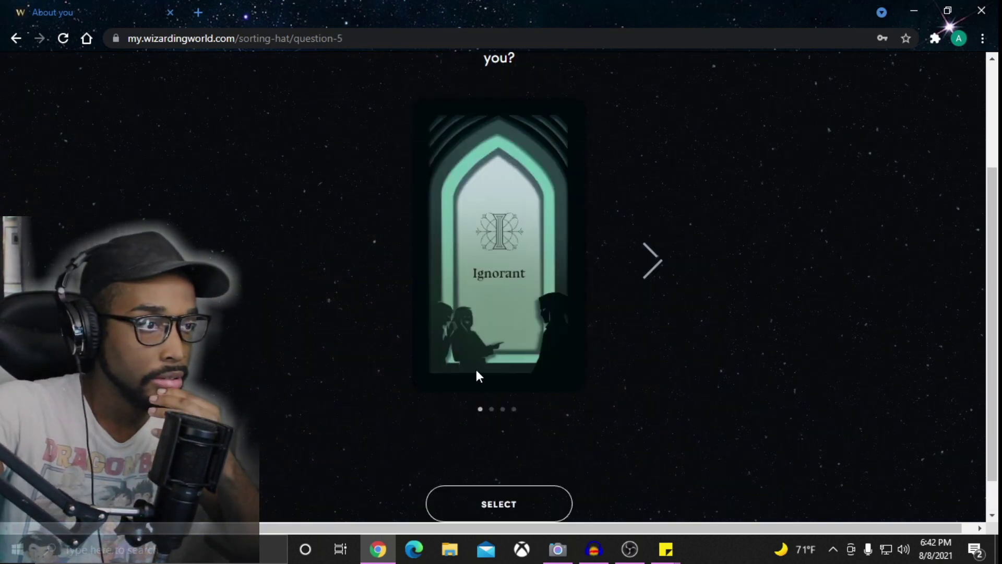
scroll(611, 296, "up", 2)
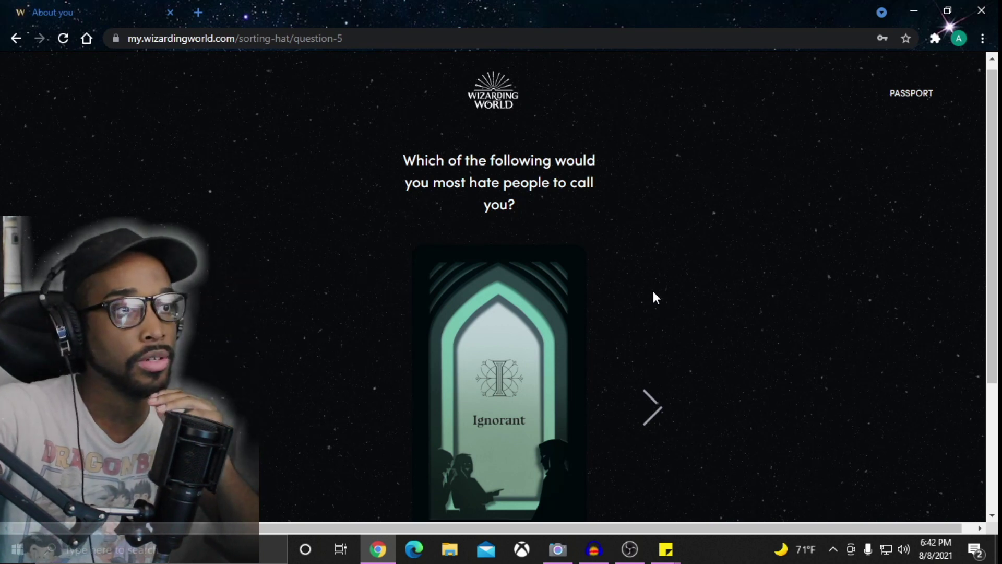
scroll(653, 294, "down", 1)
Browse the hated-name options Ignorant, Selfish, Ordinary and Cowardly back and forth, ending on Selfish.
left_click(652, 337)
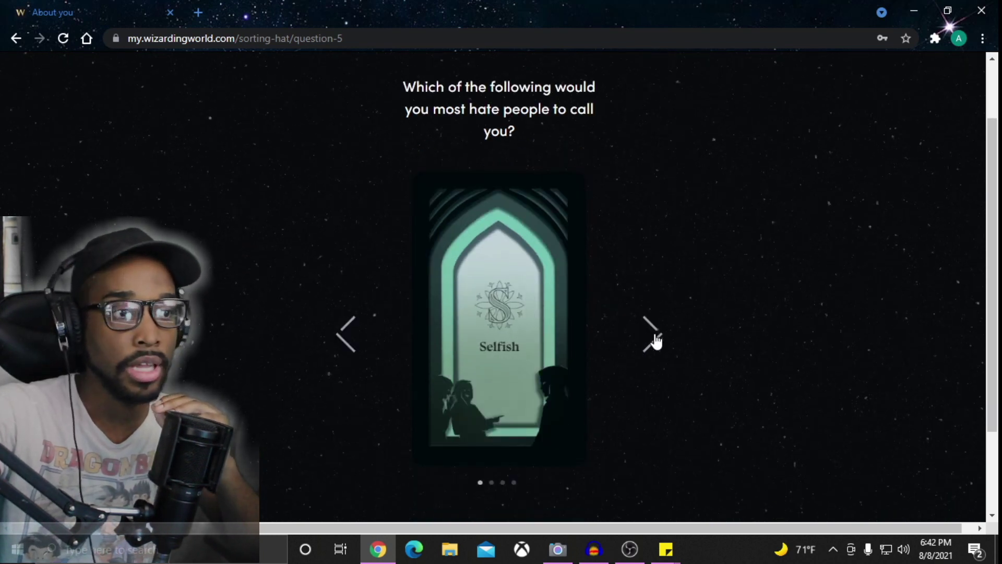
left_click(653, 335)
left_click(653, 335)
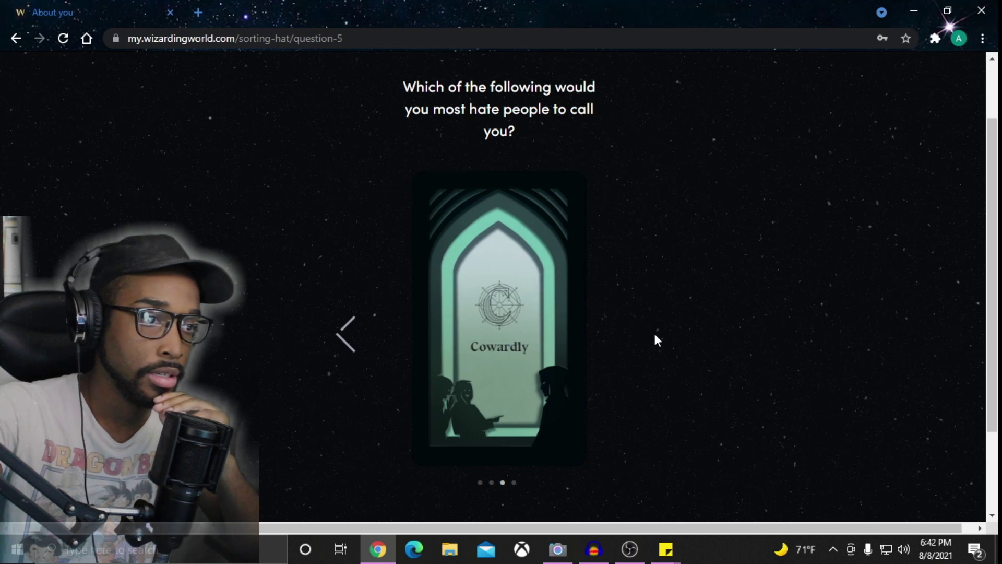
left_click(345, 337)
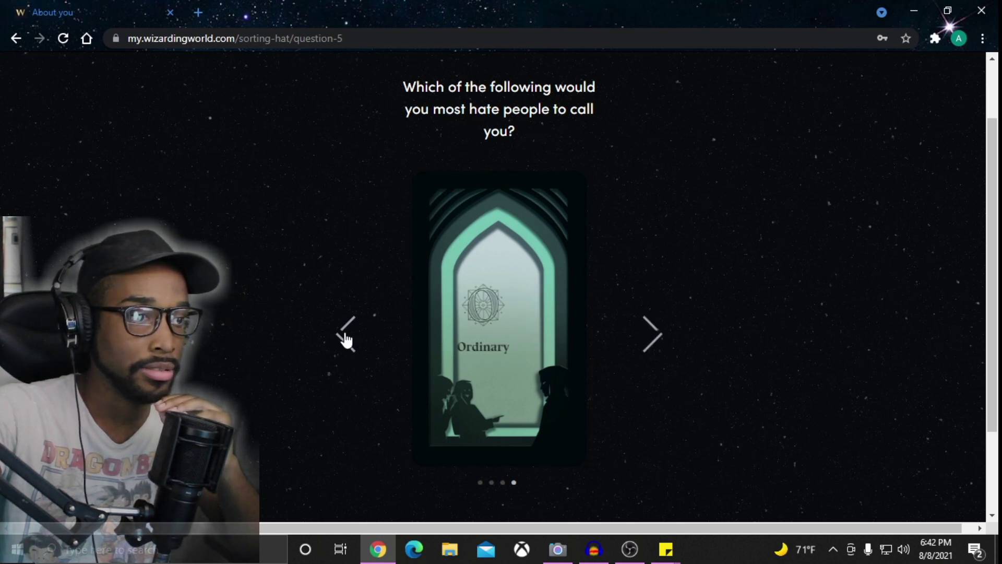
left_click(345, 337)
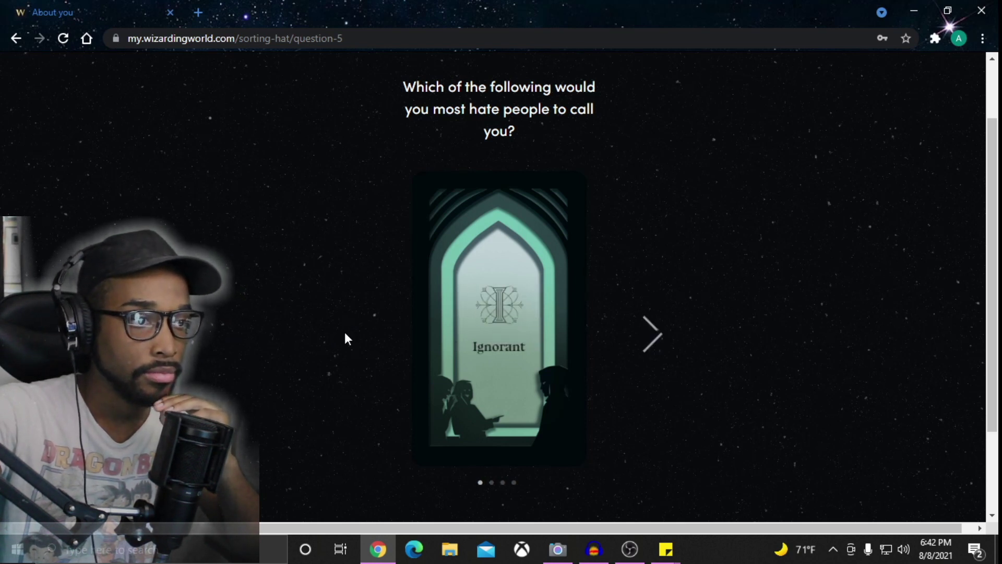
left_click(651, 335)
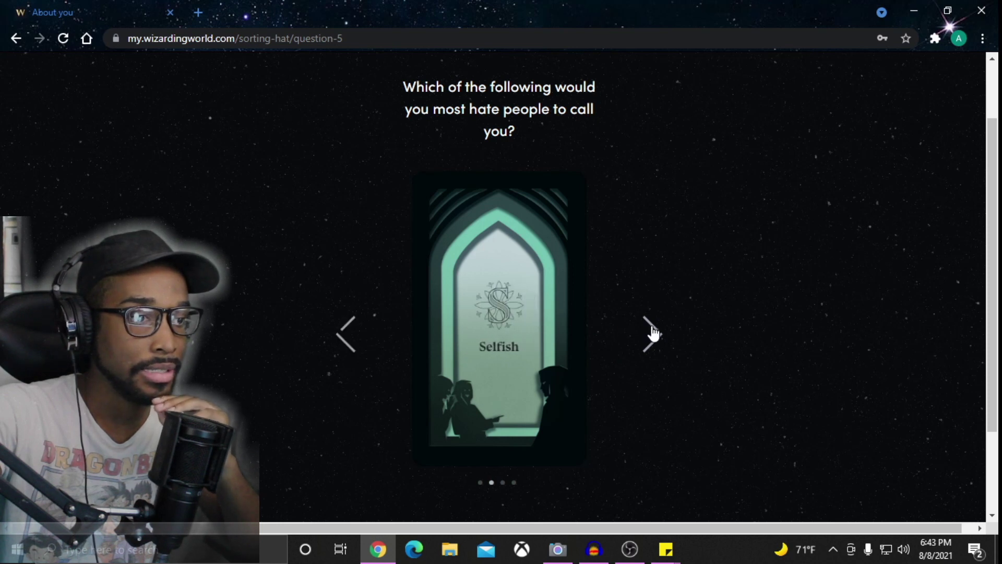
left_click(652, 333)
left_click(651, 332)
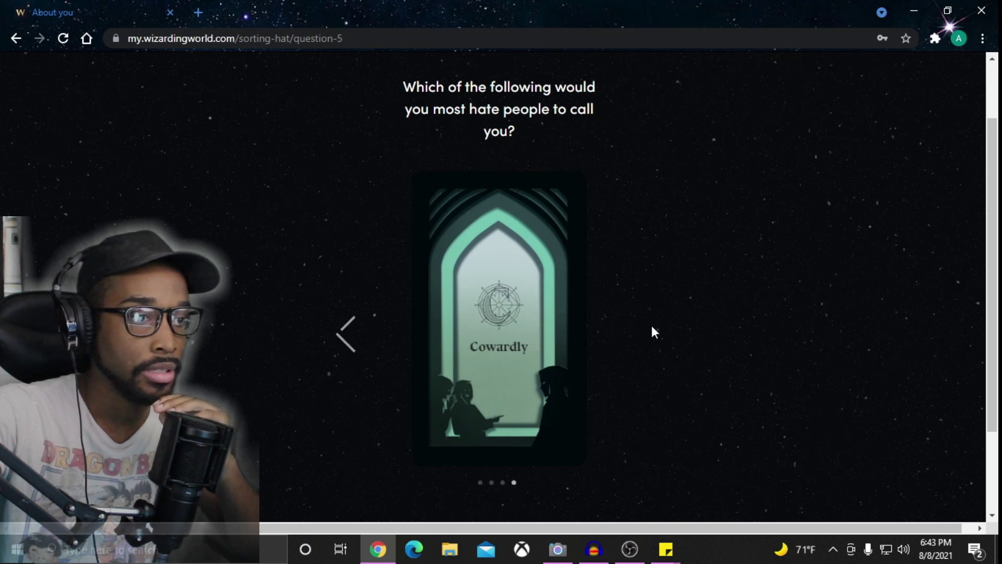
left_click(344, 343)
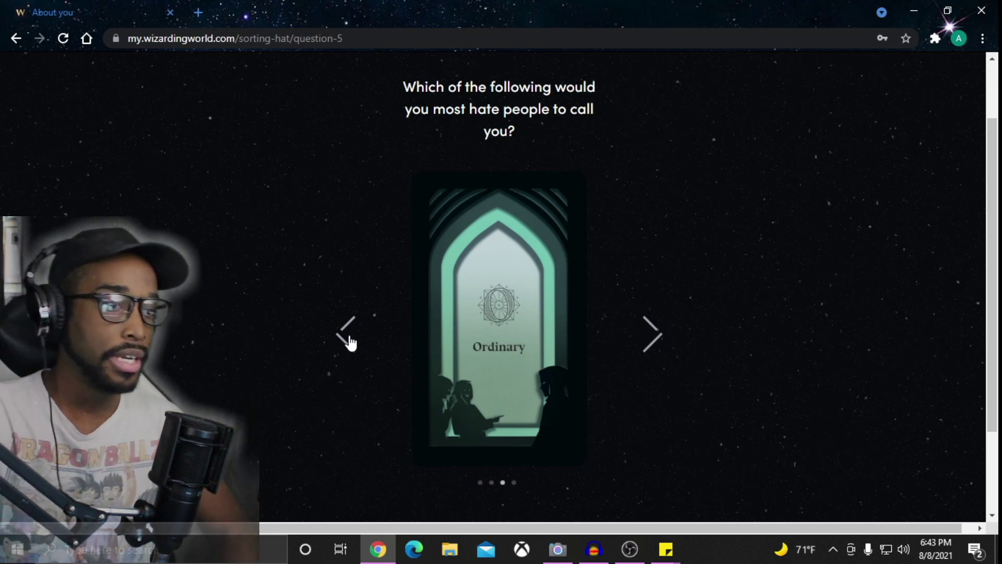
left_click(348, 343)
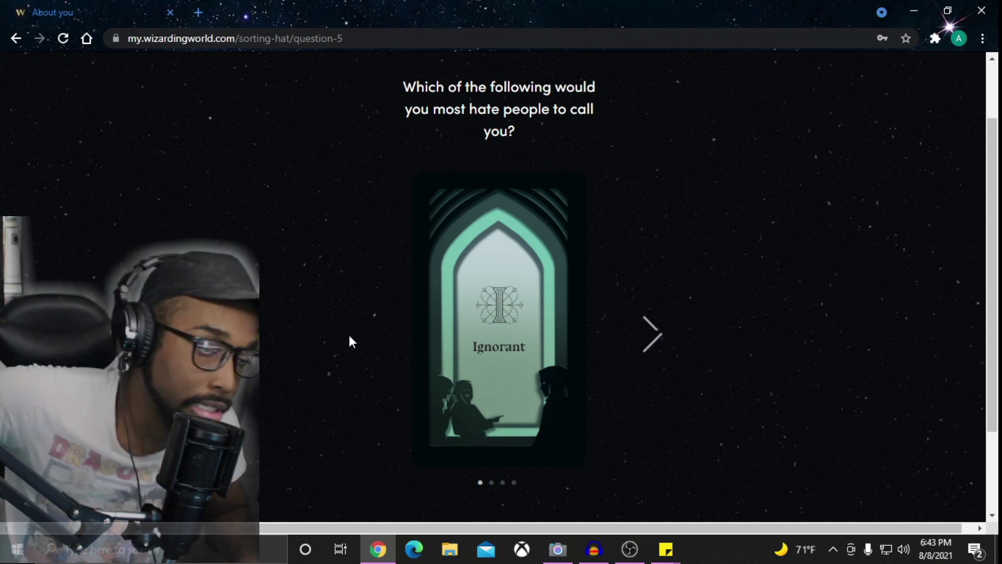
left_click(649, 338)
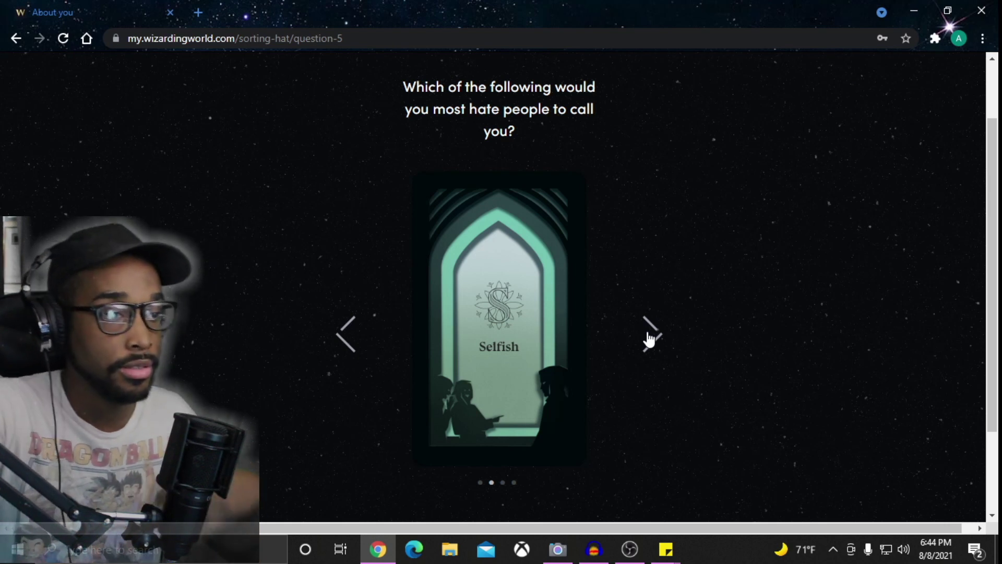
scroll(603, 328, "down", 3)
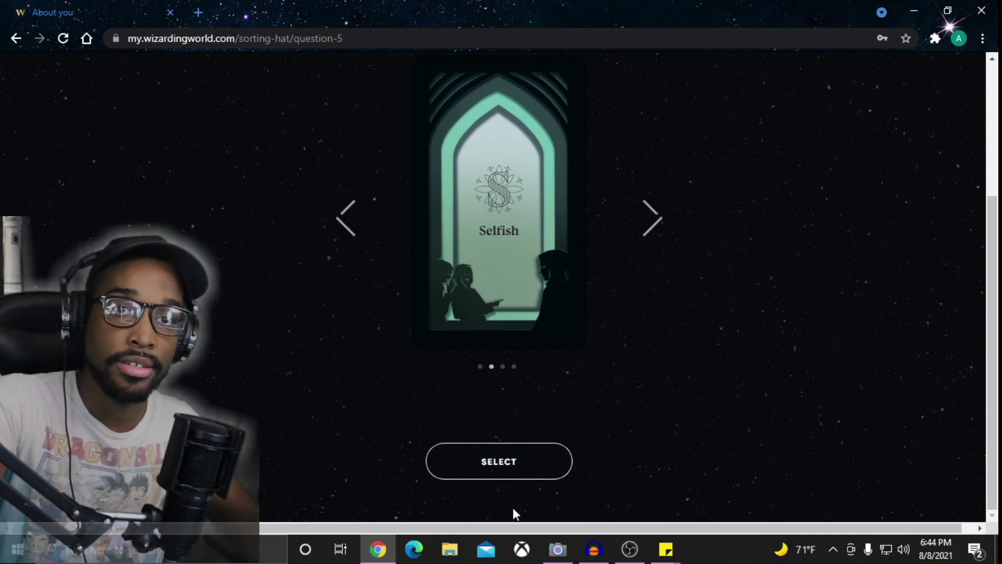
scroll(509, 182, "up", 2)
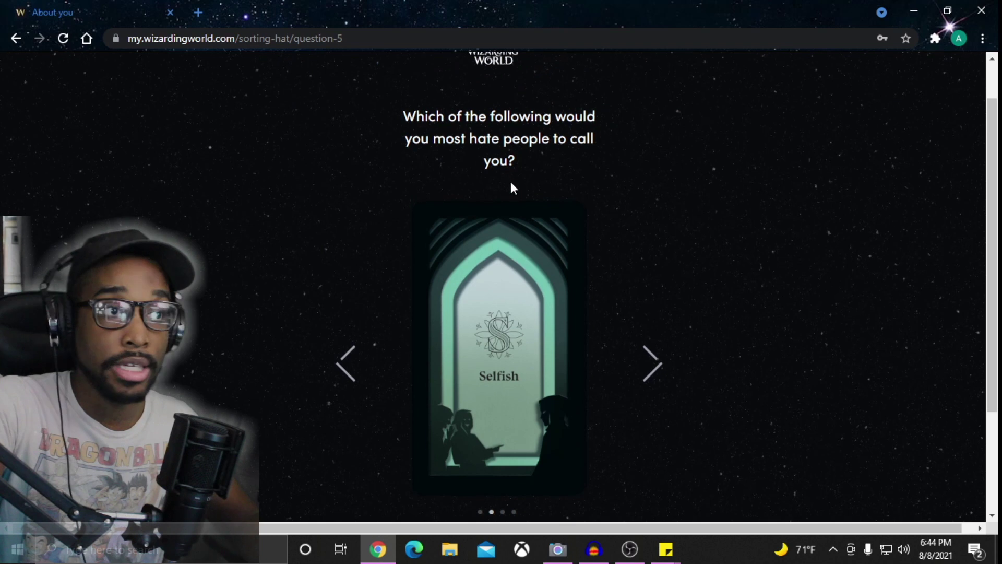
scroll(579, 420, "down", 2)
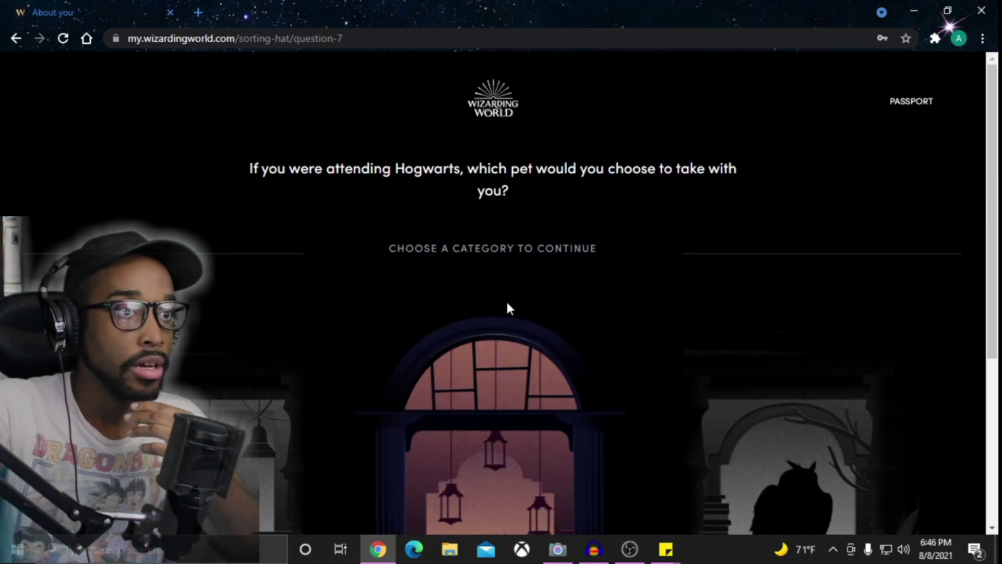
scroll(506, 304, "down", 2)
scroll(506, 303, "down", 1)
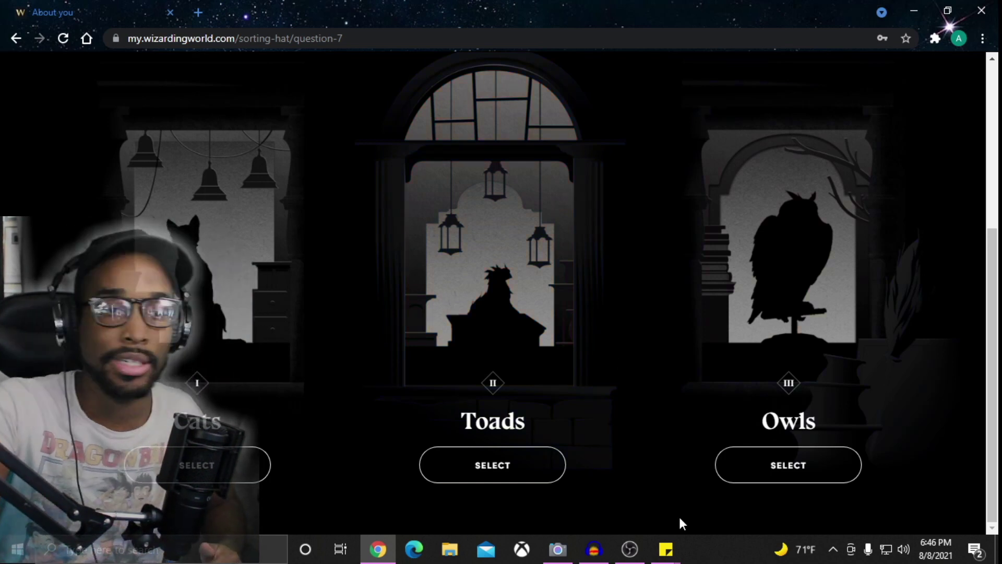
Choose the Owls category and browse the Tawny, Snowy, Screech and Brown owls.
left_click(756, 475)
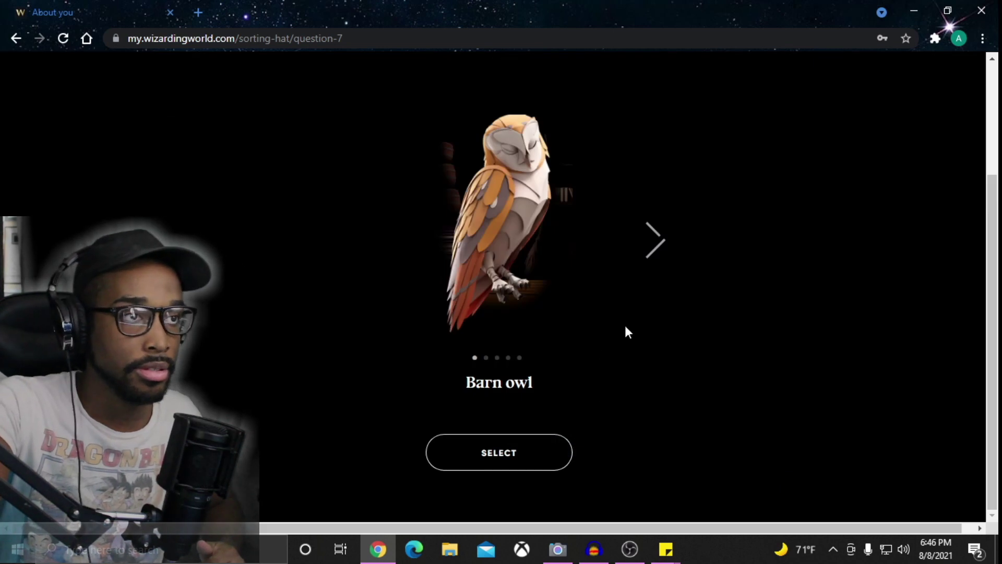
left_click(651, 250)
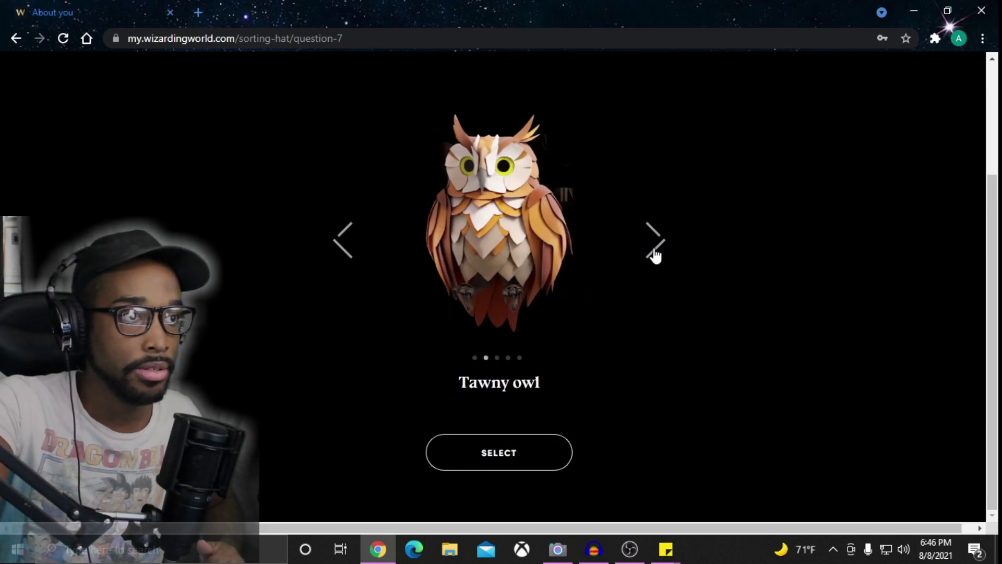
left_click(655, 249)
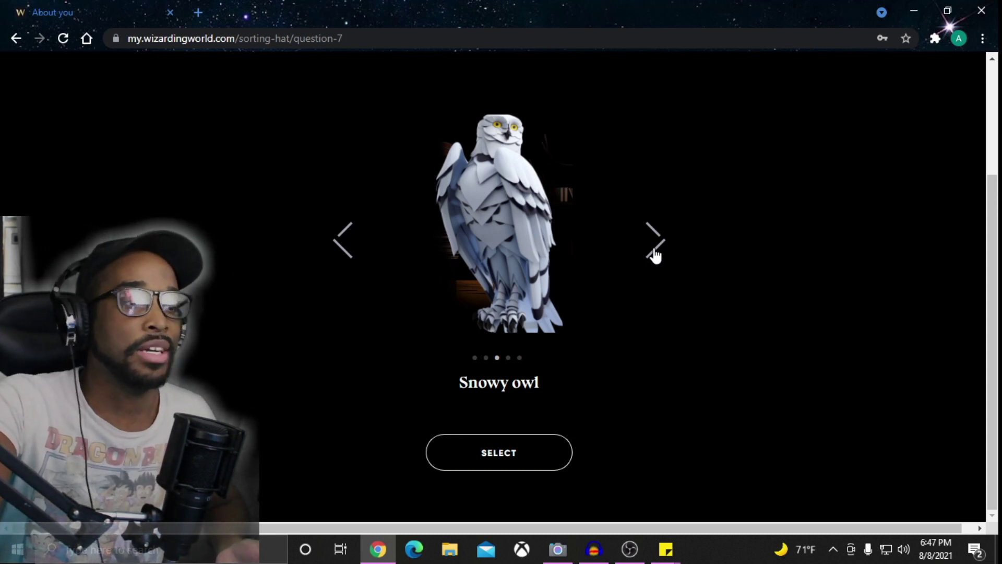
left_click(654, 255)
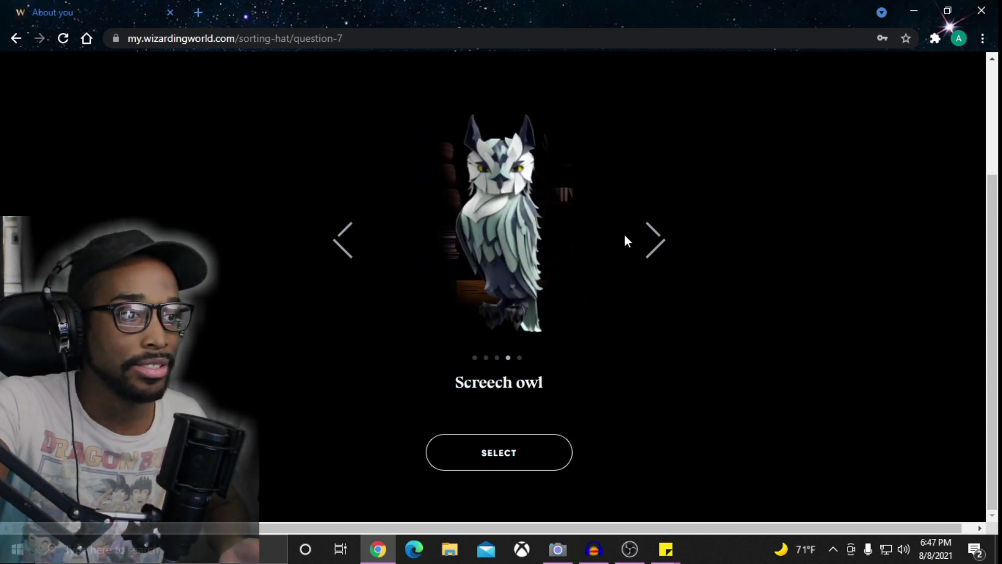
left_click(658, 245)
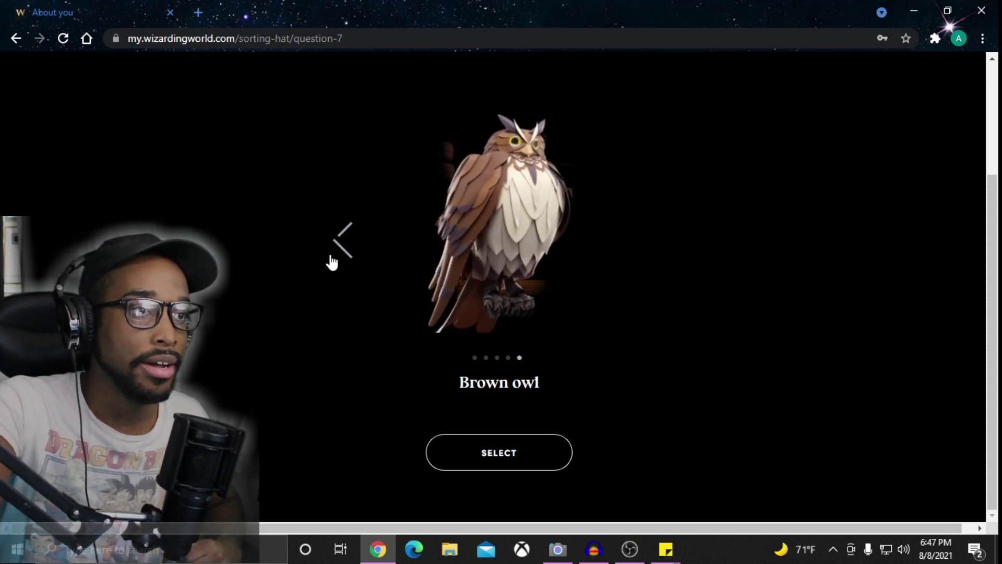
Step back to the Barn owl, then move forward to the Screech owl and select it.
left_click(342, 251)
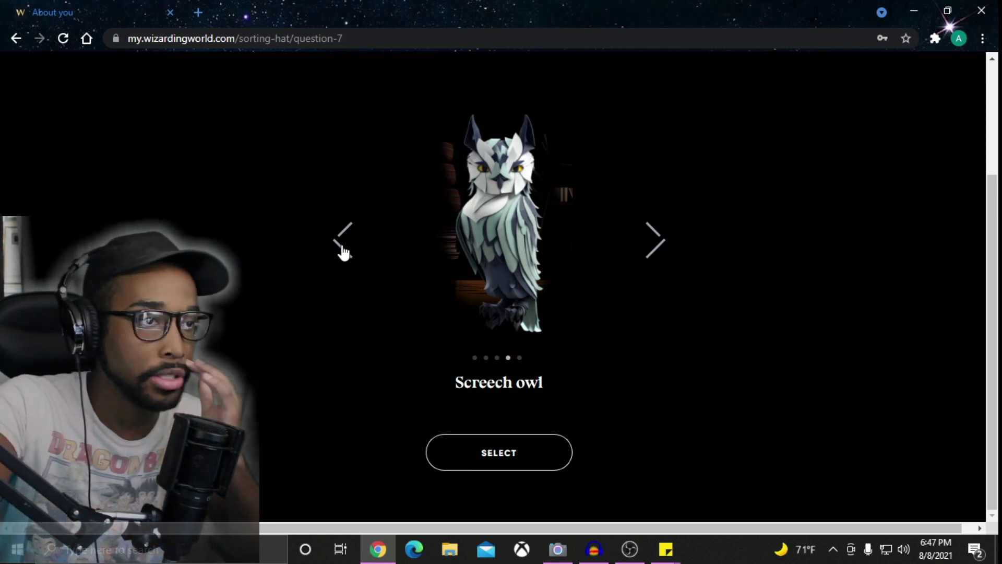
left_click(343, 251)
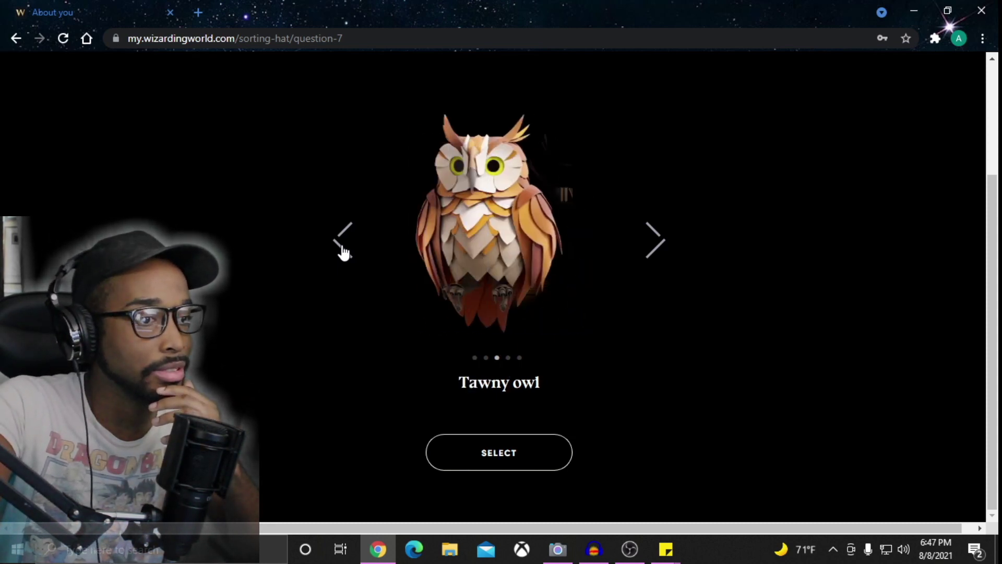
left_click(343, 251)
left_click(343, 250)
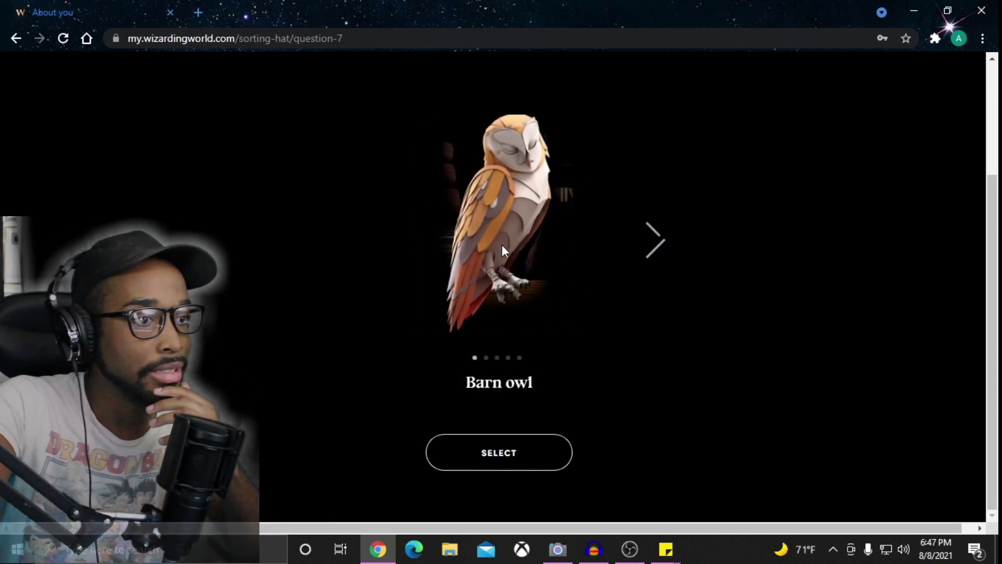
left_click(671, 248)
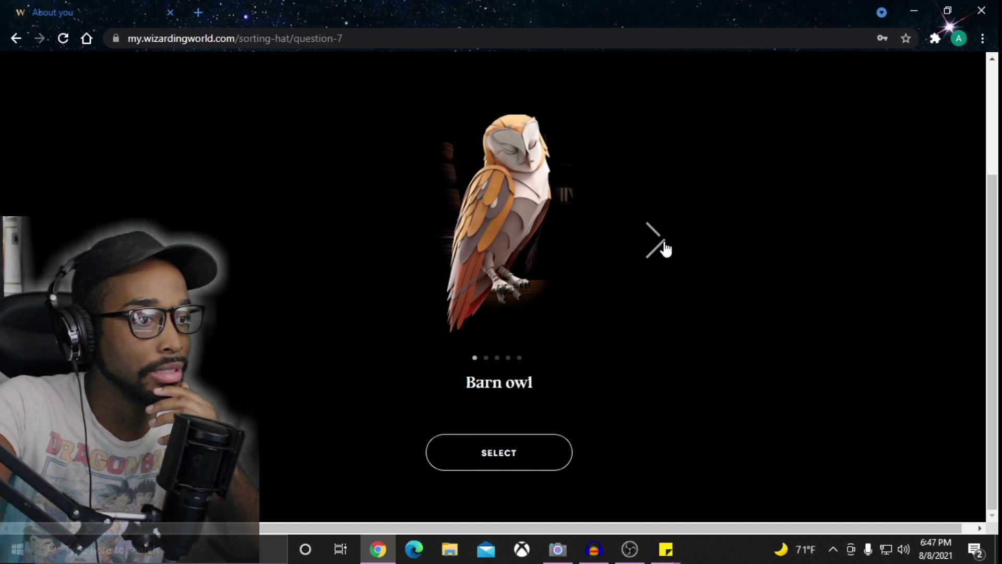
left_click(335, 254)
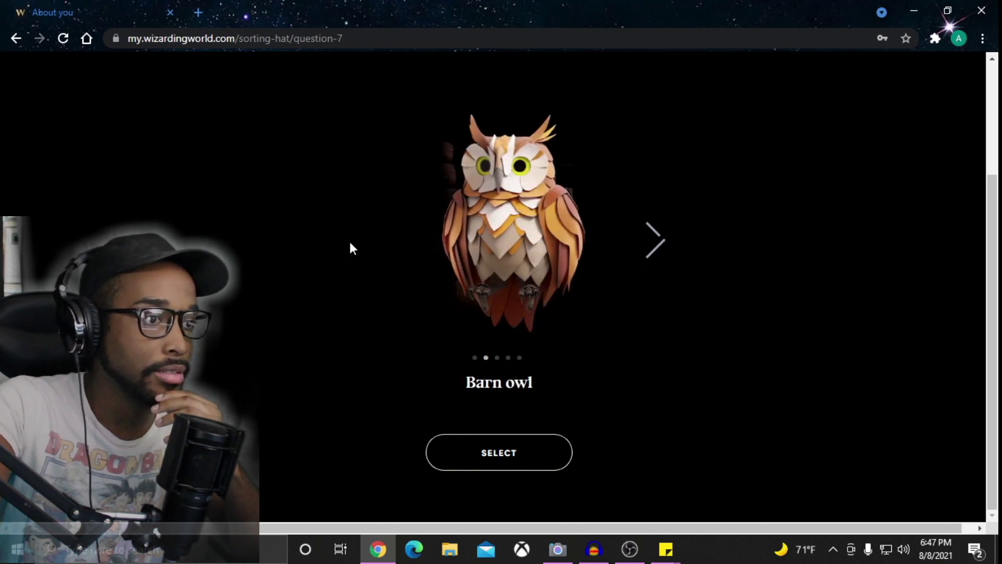
left_click(667, 236)
left_click(666, 250)
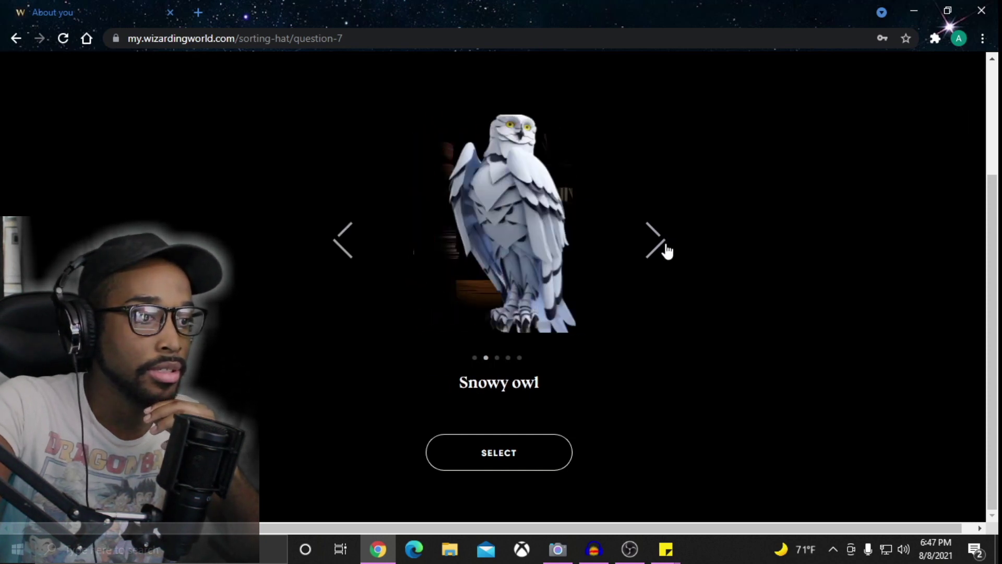
left_click(483, 454)
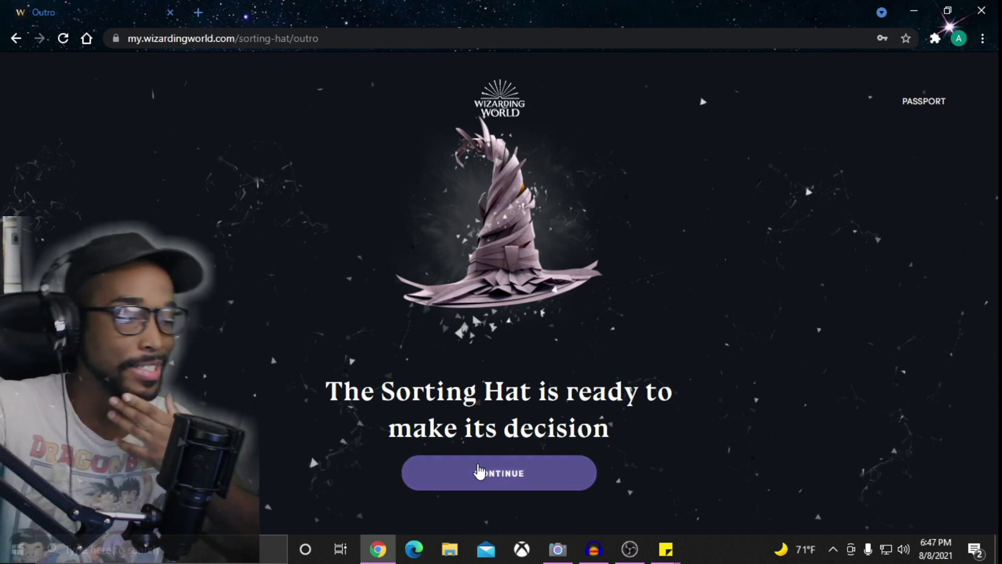
Reveal the Sorting Hat's Hufflepuff decision, then head back to the Wizarding World homepage.
left_click(480, 471)
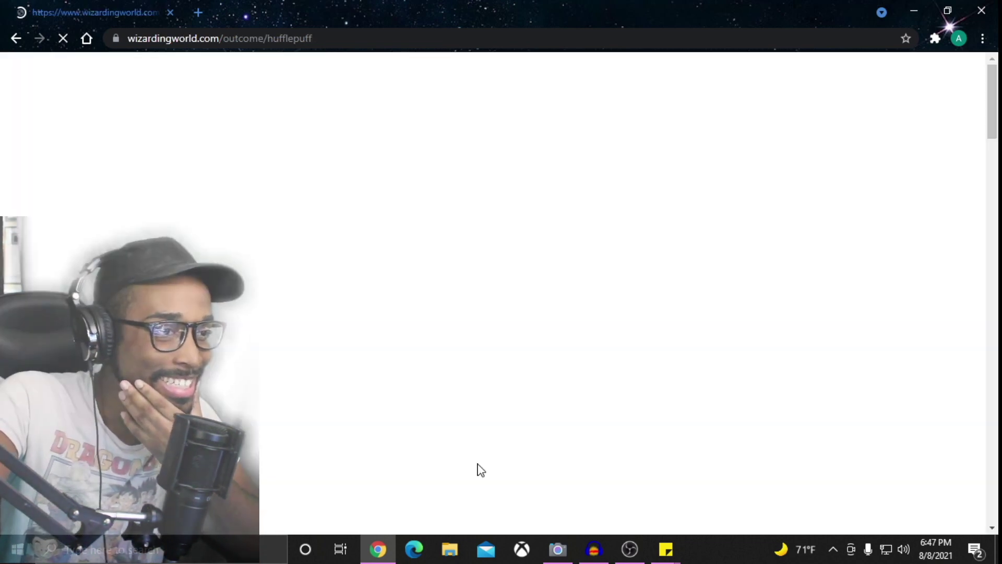
scroll(482, 457, "down", 3)
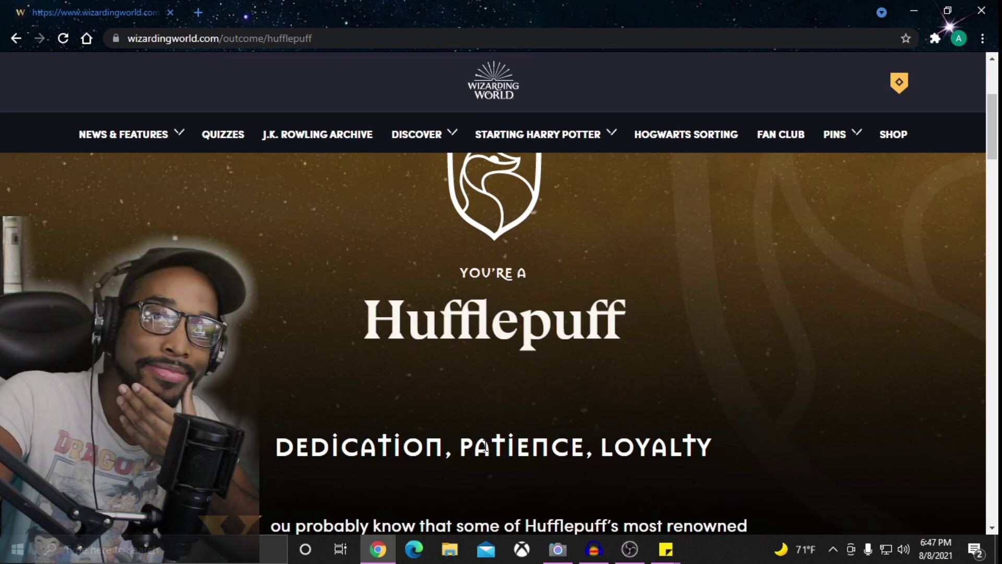
scroll(470, 440, "down", 3)
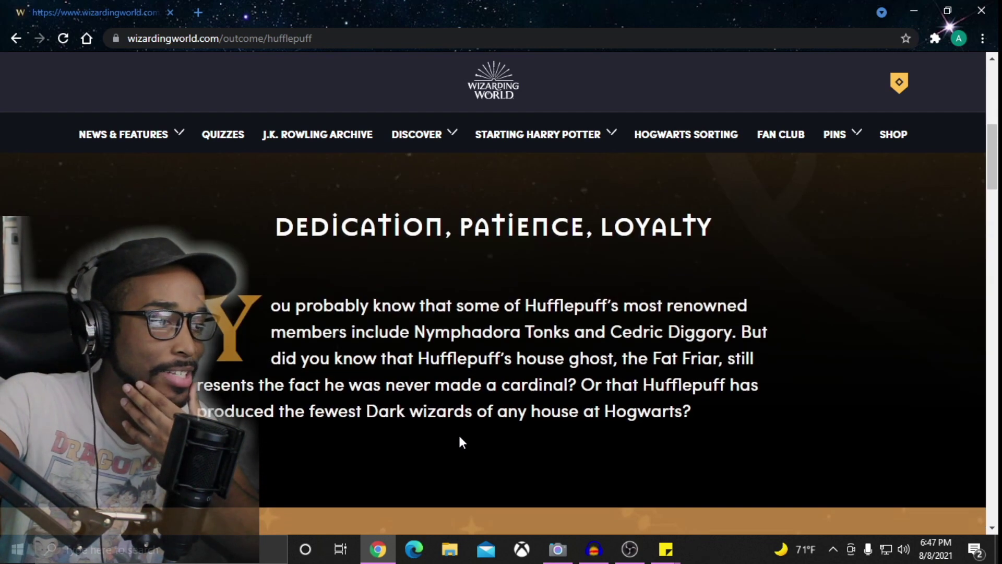
scroll(457, 433, "down", 4)
scroll(449, 433, "down", 4)
scroll(449, 436, "down", 5)
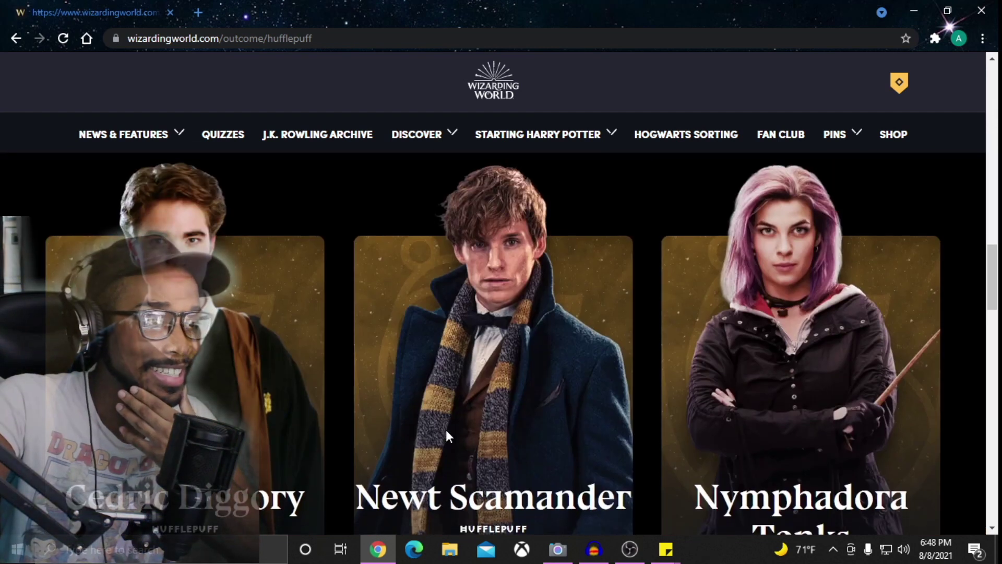
scroll(445, 430, "down", 4)
scroll(446, 430, "up", 6)
scroll(446, 430, "up", 5)
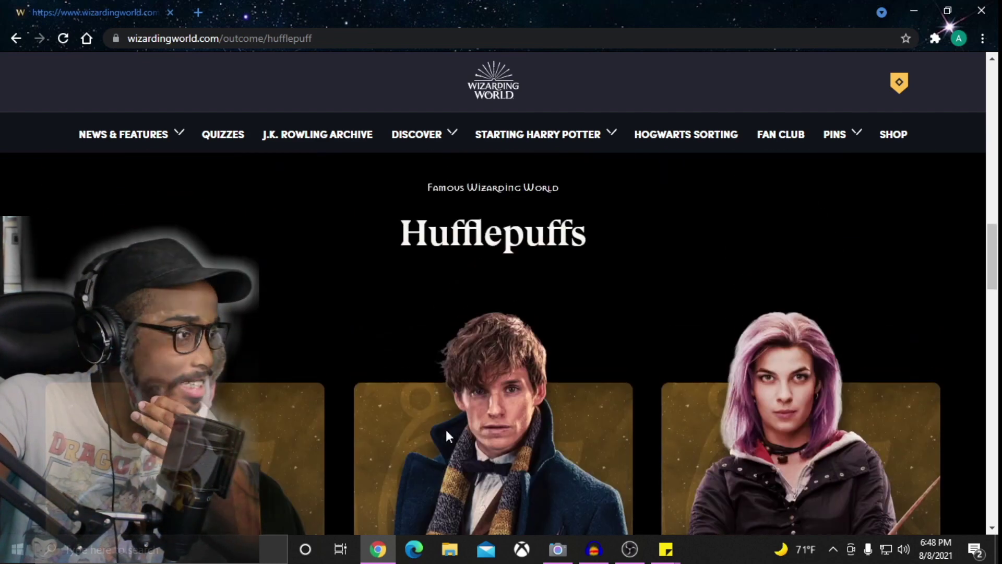
scroll(446, 429, "down", 4)
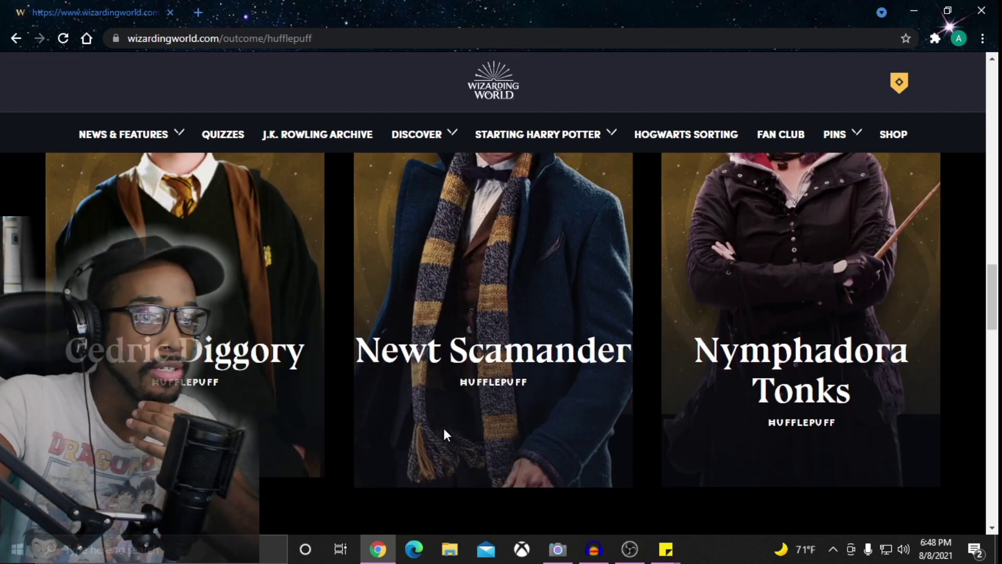
scroll(444, 424, "up", 2)
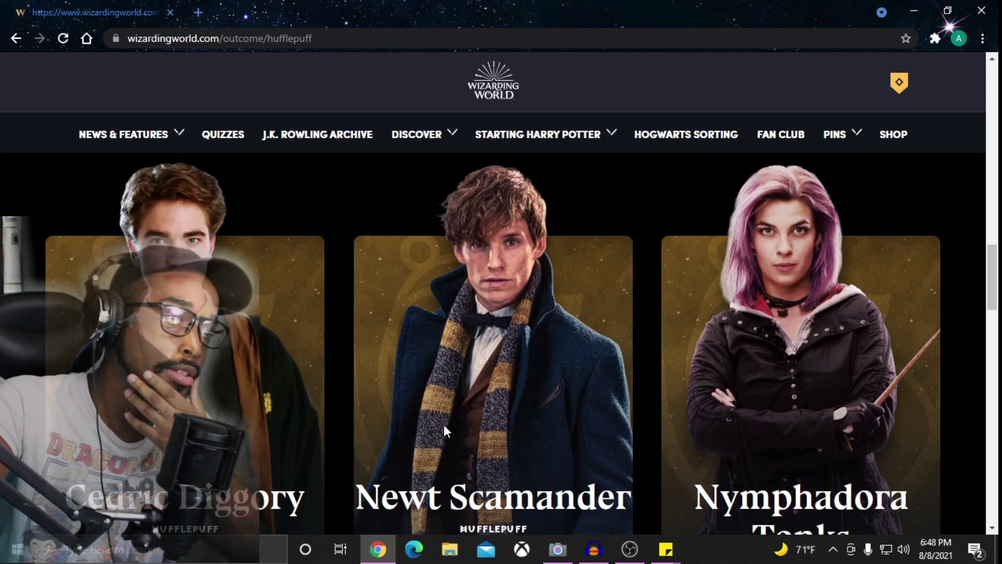
scroll(444, 425, "down", 2)
scroll(443, 424, "down", 4)
scroll(444, 425, "down", 2)
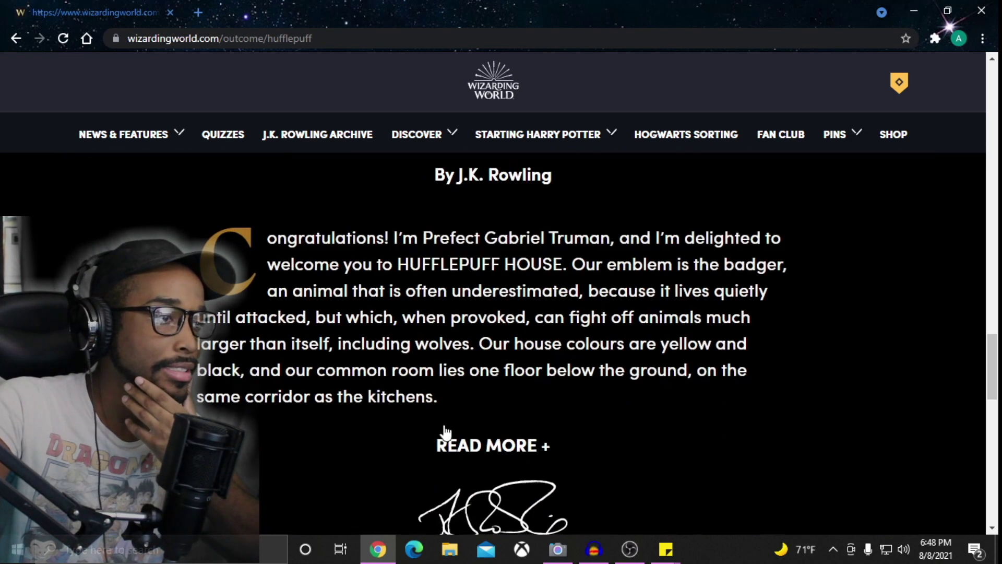
scroll(444, 424, "down", 4)
scroll(441, 430, "down", 5)
left_click(441, 431)
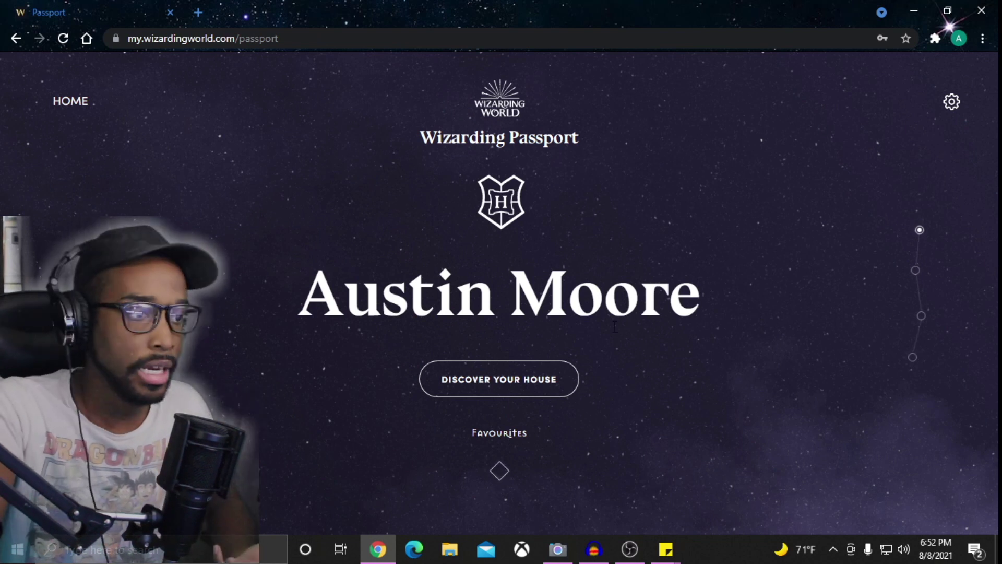
Open Discover Your House, begin the Sorting Ceremony, and answer Forest to question 1.
left_click(472, 391)
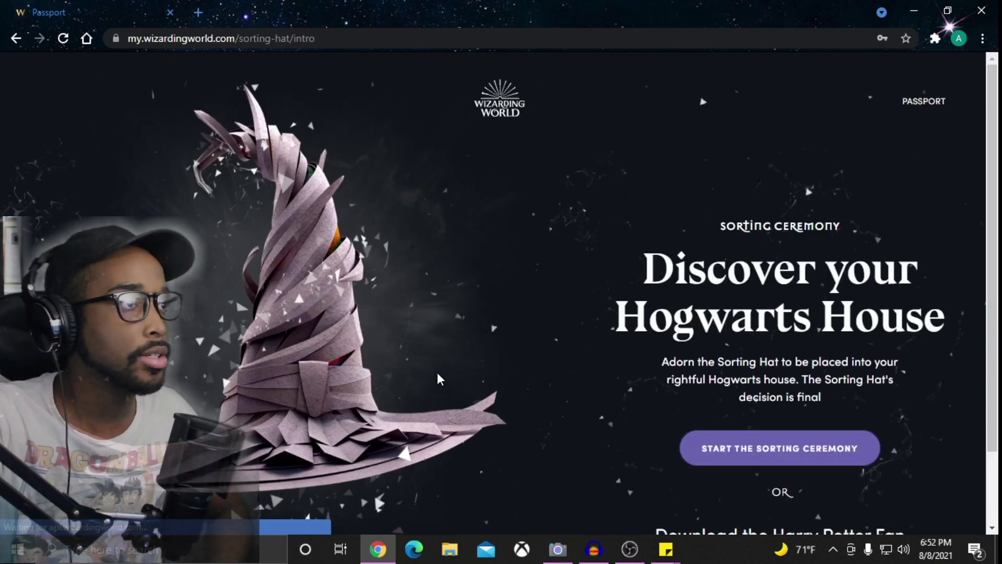
left_click(725, 447)
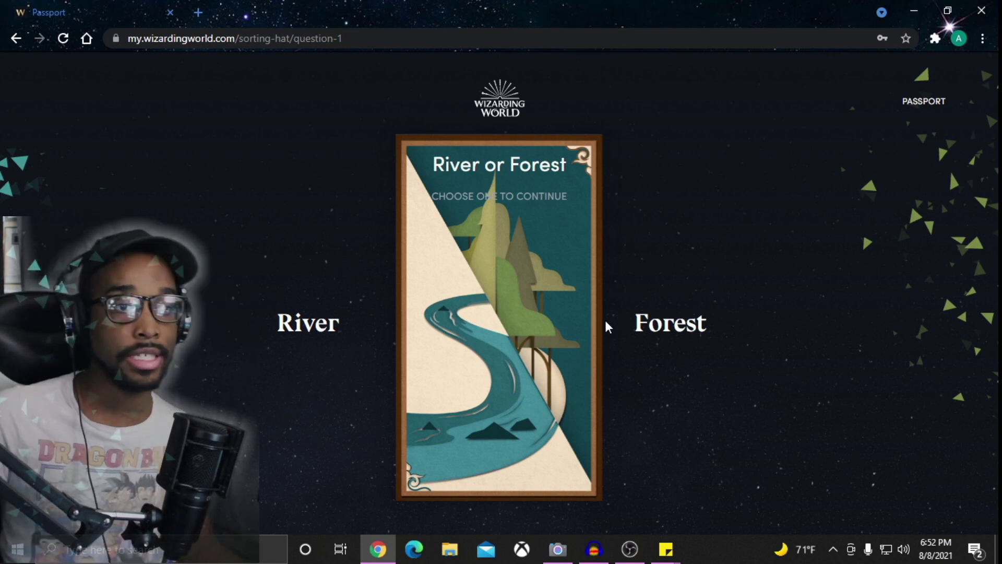
left_click(654, 333)
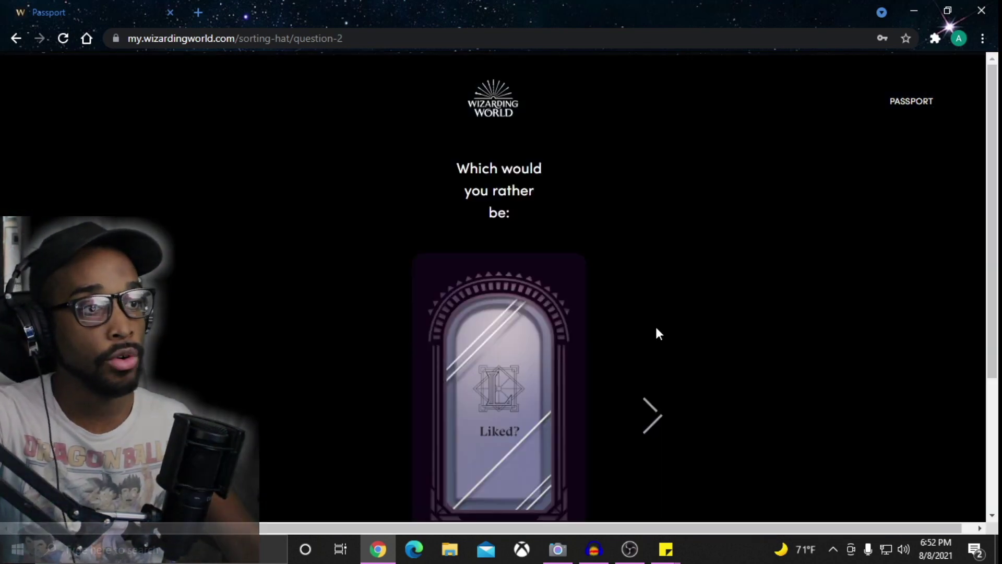
scroll(656, 328, "down", 2)
scroll(656, 329, "up", 2)
scroll(656, 329, "down", 2)
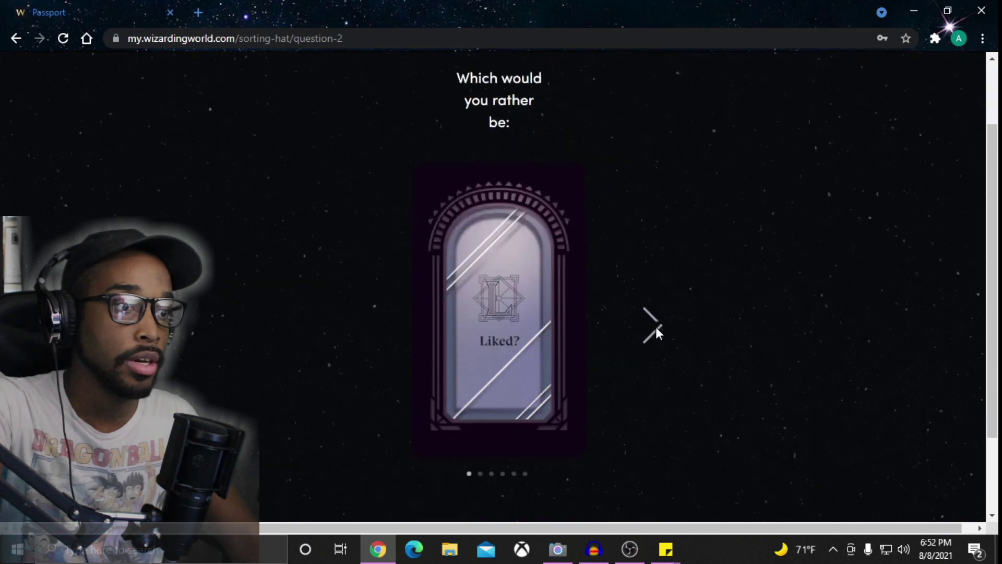
Browse the would-rather-be answers forward through Feared, Envied and Imitated to Praised.
left_click(654, 288)
left_click(655, 289)
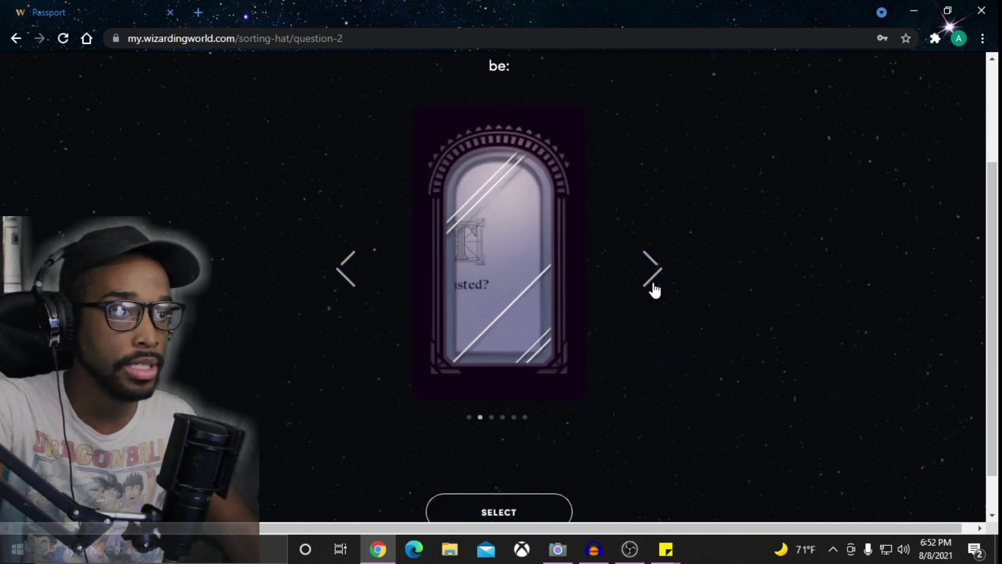
left_click(654, 289)
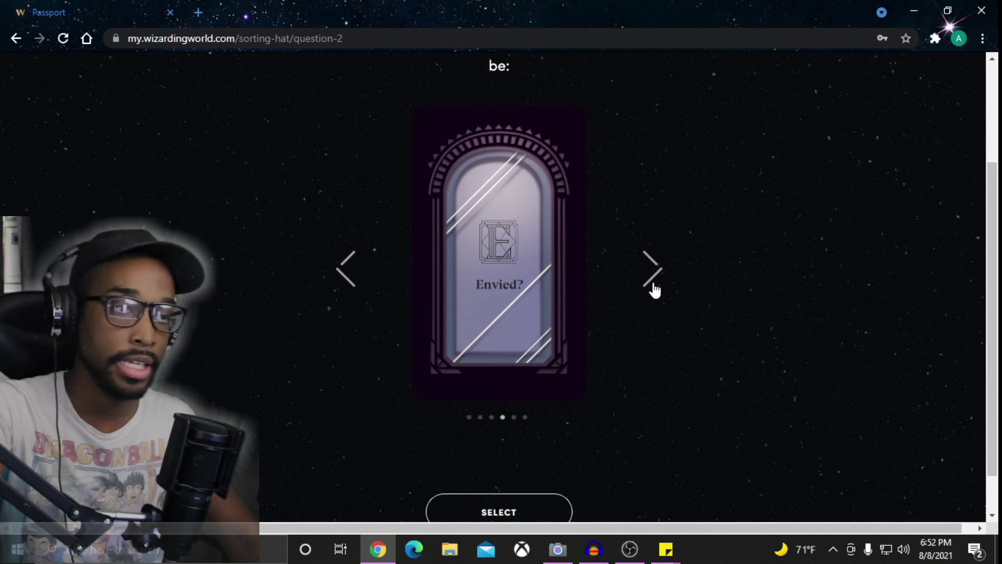
left_click(655, 289)
left_click(655, 288)
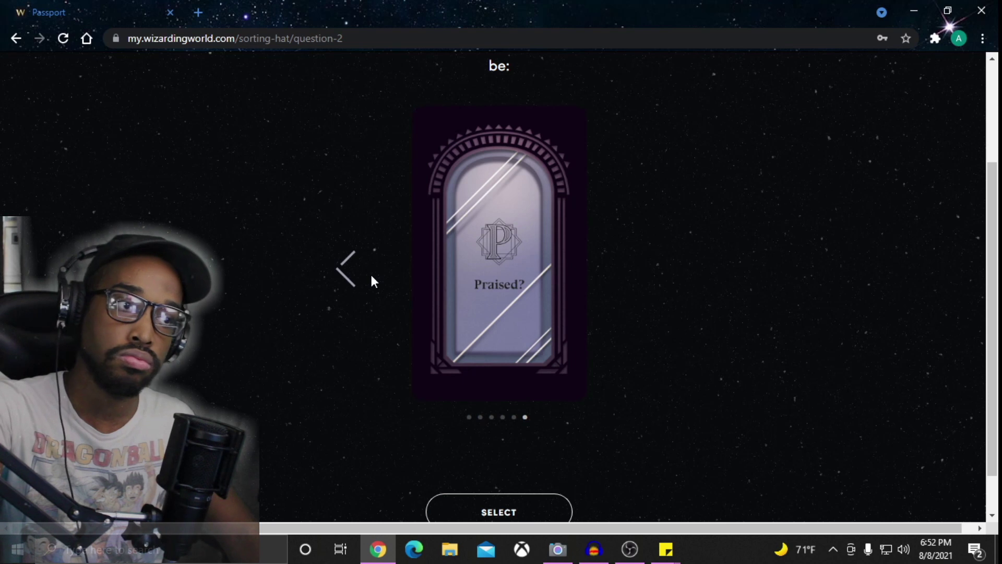
Step back to the first option, Liked, then browse forward again to Praised.
left_click(351, 280)
left_click(353, 280)
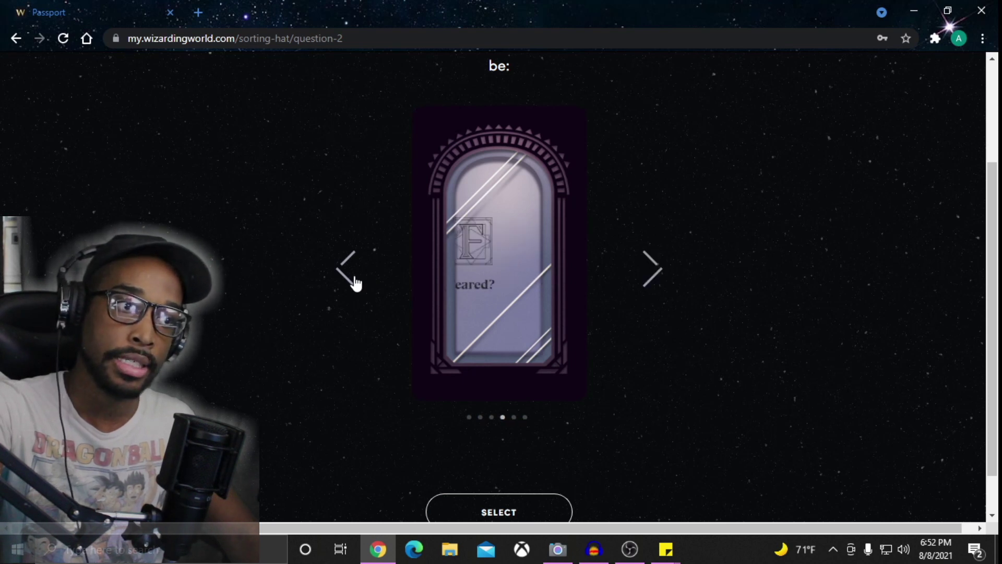
left_click(352, 279)
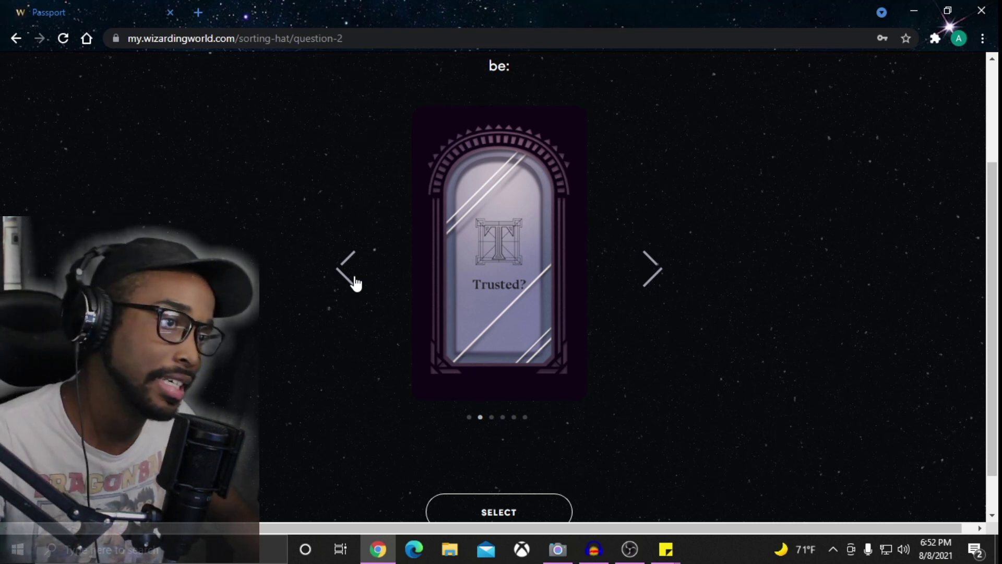
left_click(354, 282)
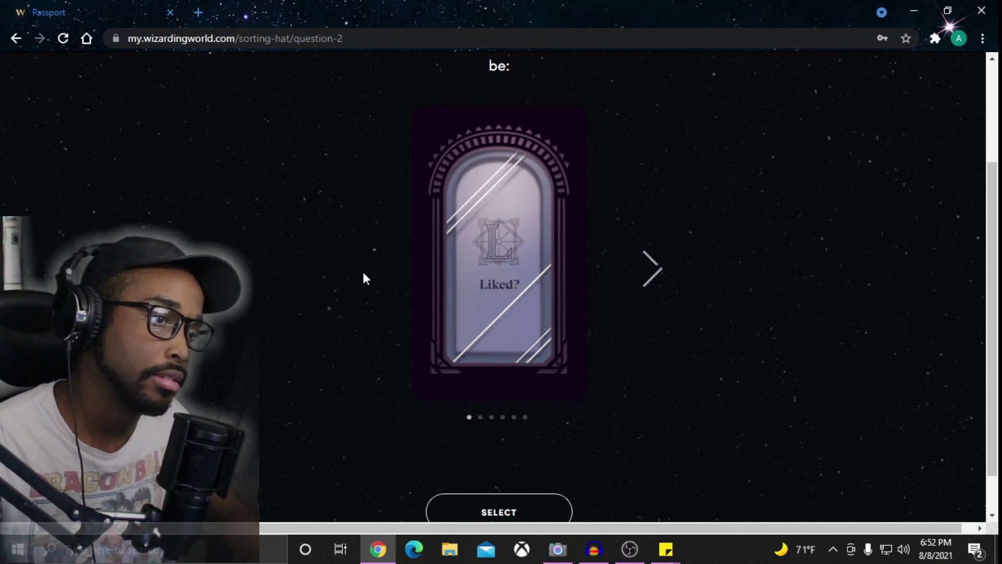
left_click(647, 275)
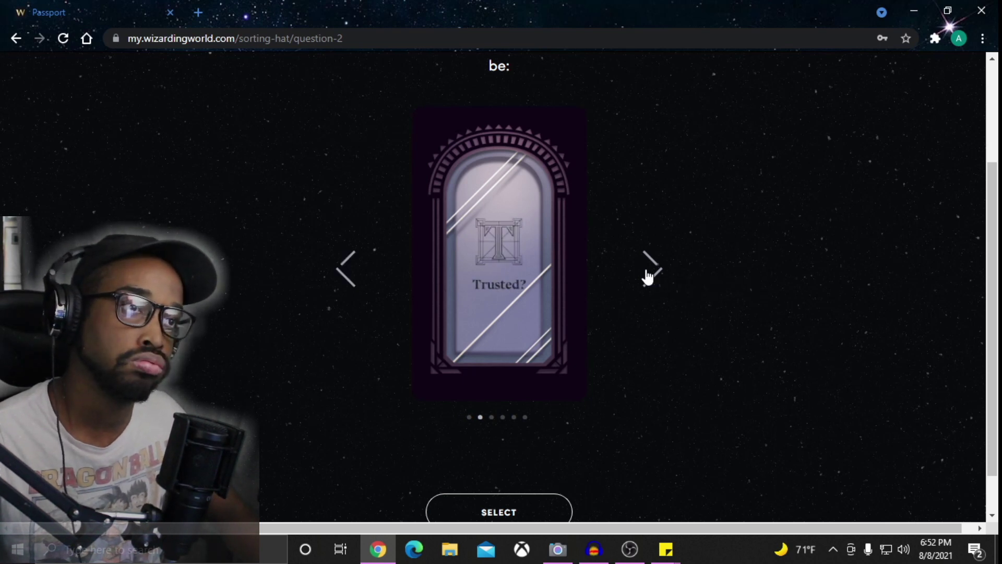
left_click(647, 276)
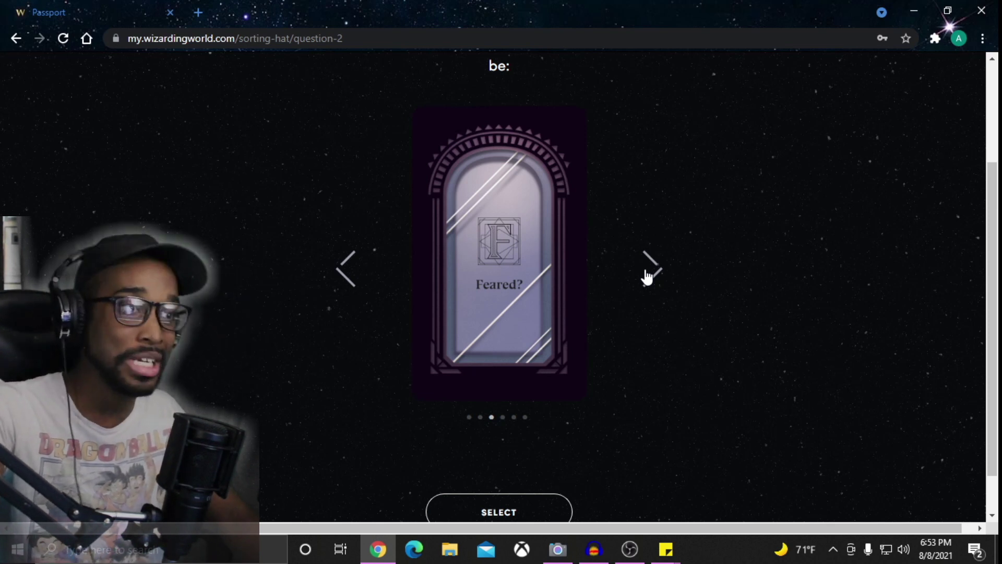
left_click(647, 276)
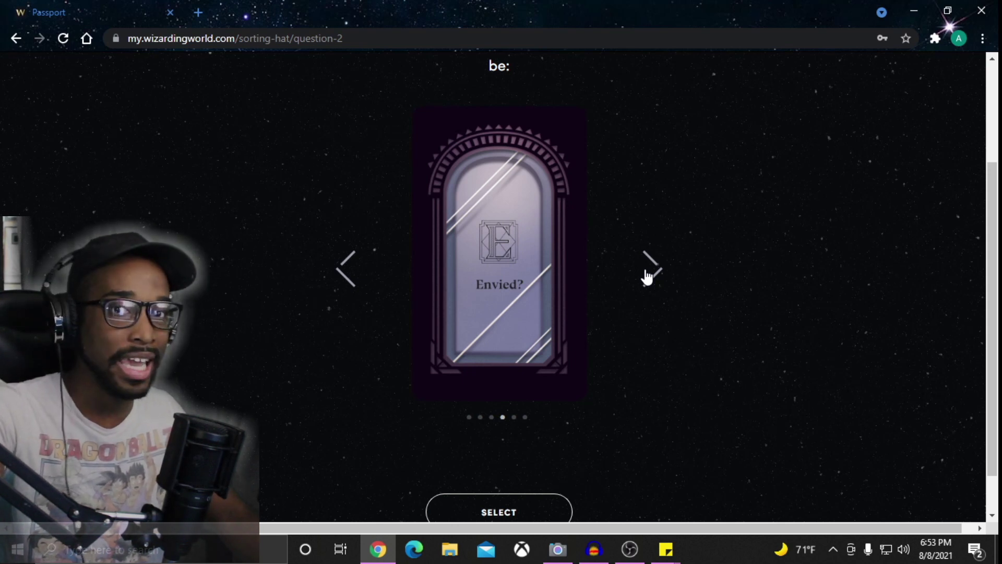
left_click(646, 276)
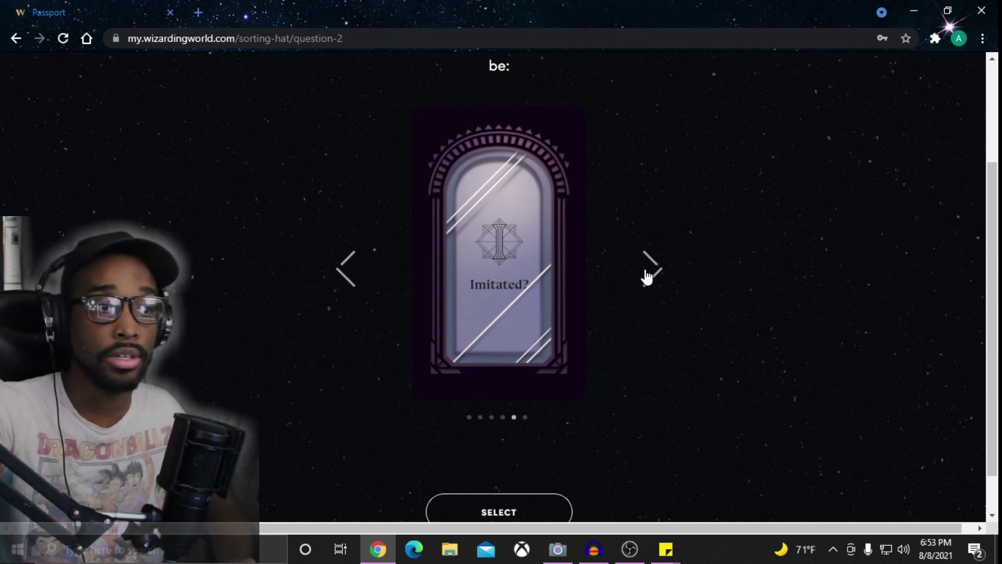
left_click(647, 270)
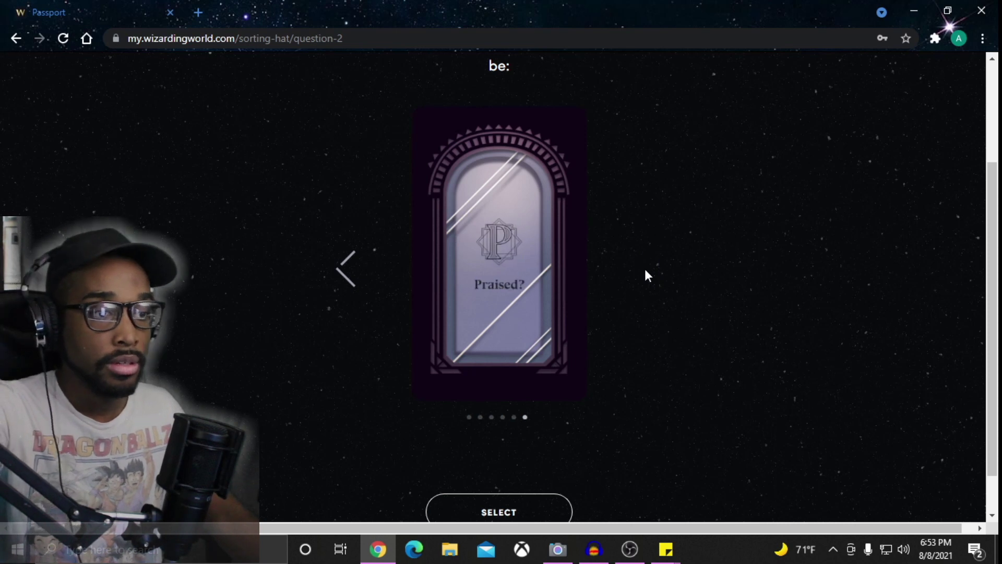
scroll(507, 518, "down", 1)
scroll(507, 520, "down", 1)
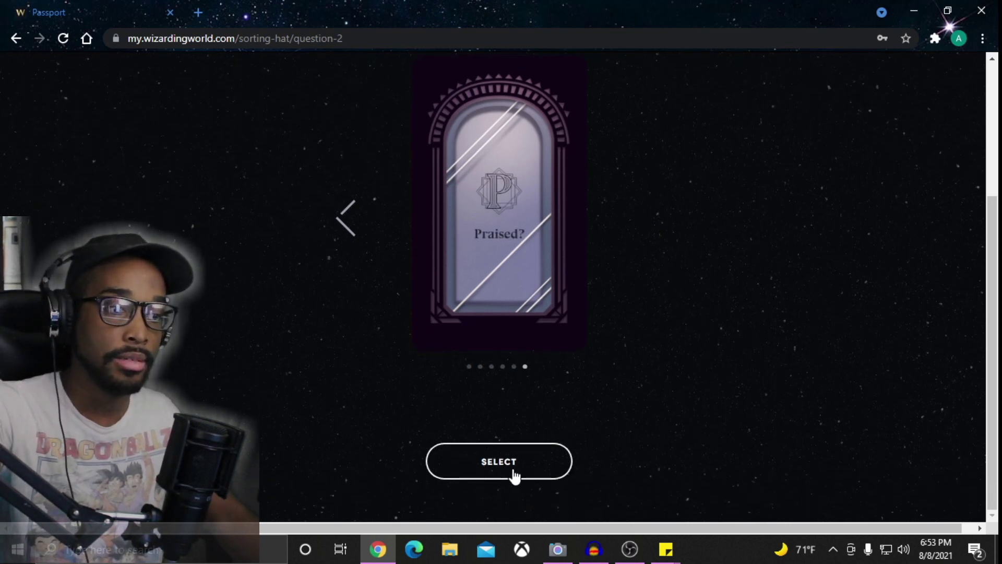
Answer Praised, then choose Owls and the Barn owl as the pet.
left_click(512, 468)
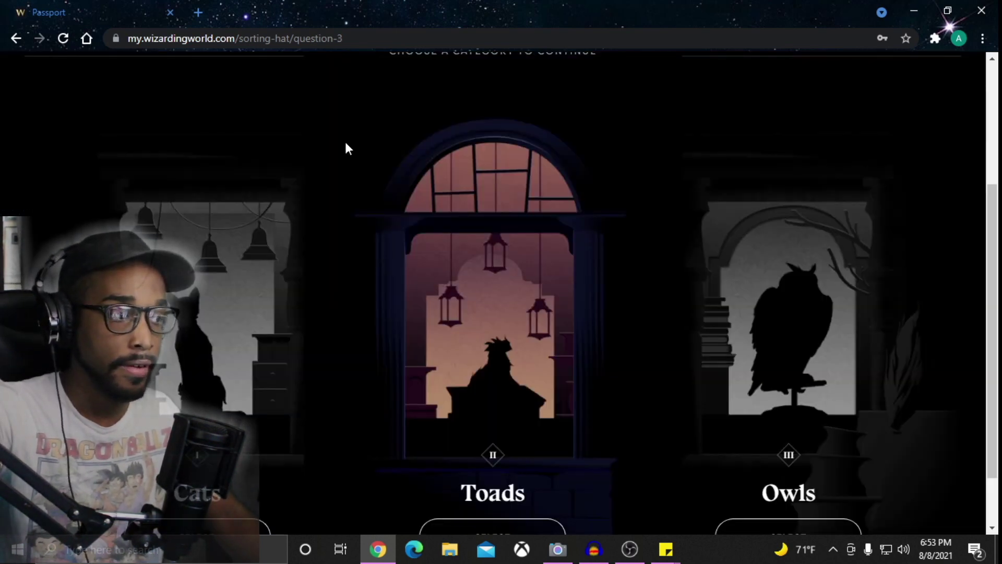
scroll(361, 157, "down", 2)
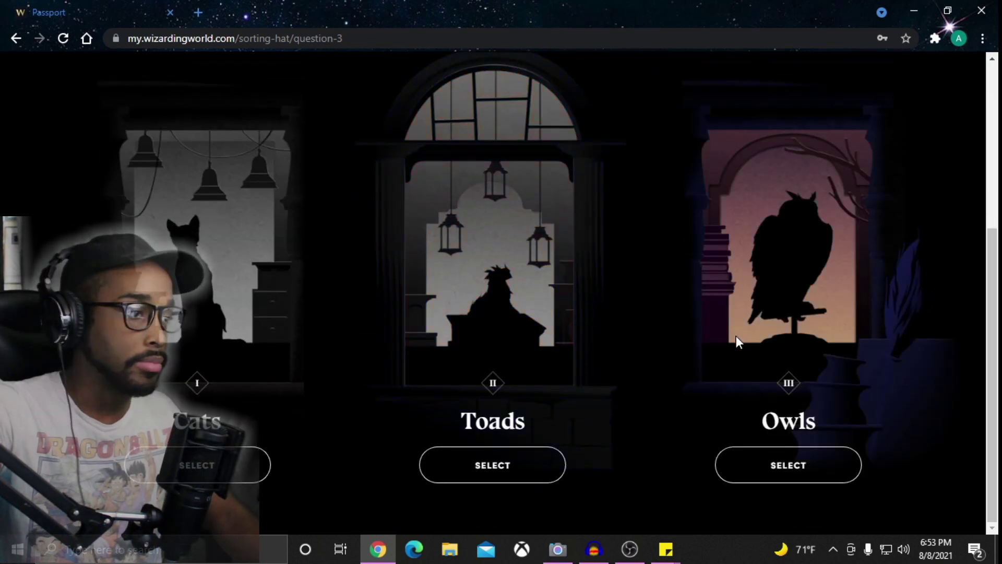
left_click(836, 465)
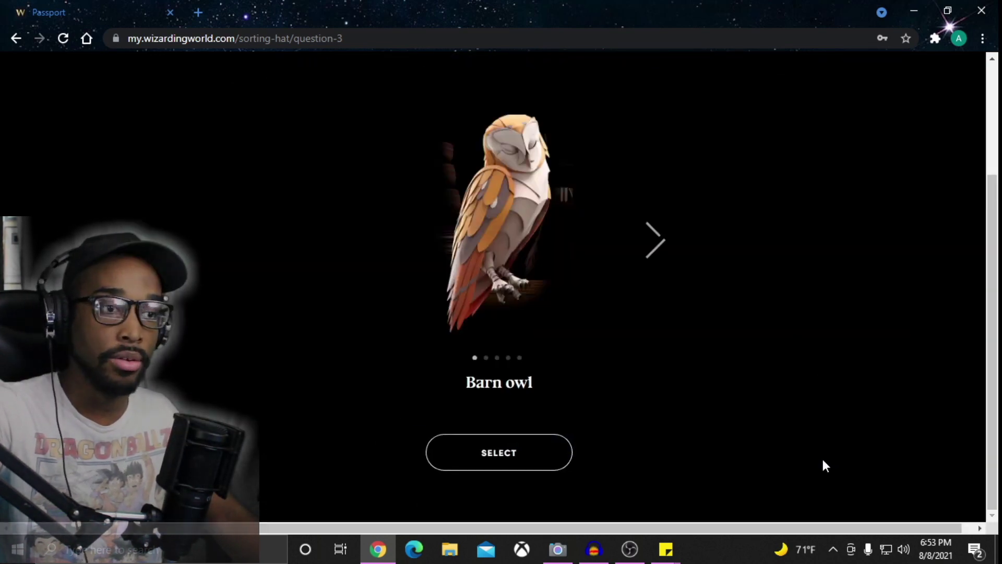
left_click(498, 471)
left_click(655, 367)
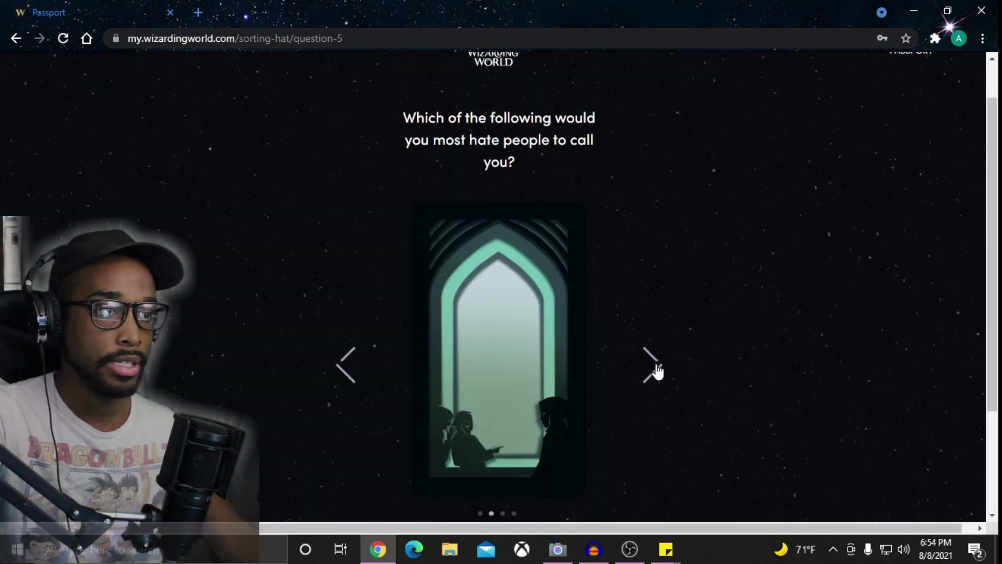
left_click(656, 365)
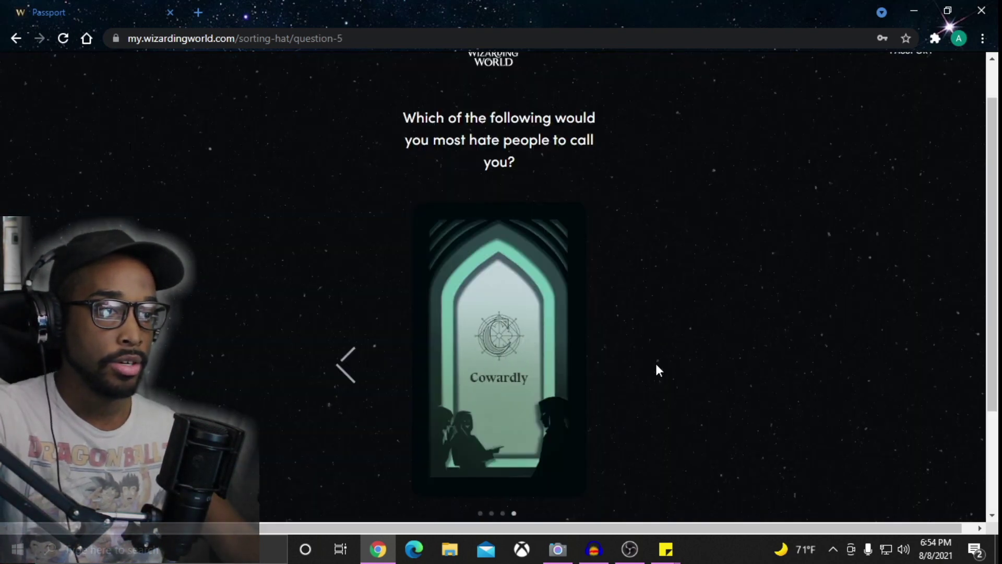
scroll(572, 376, "down", 2)
left_click(343, 219)
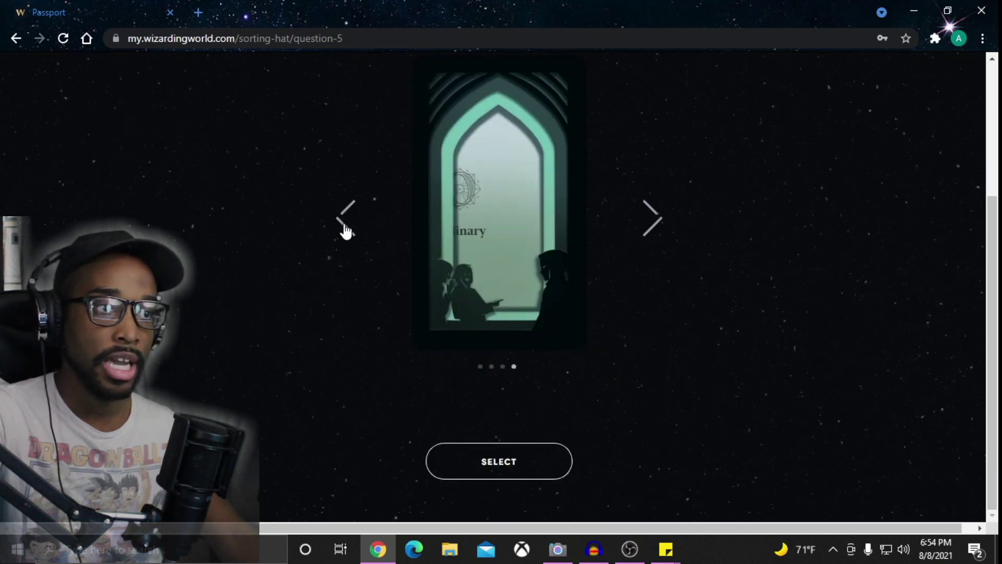
left_click(342, 219)
left_click(344, 229)
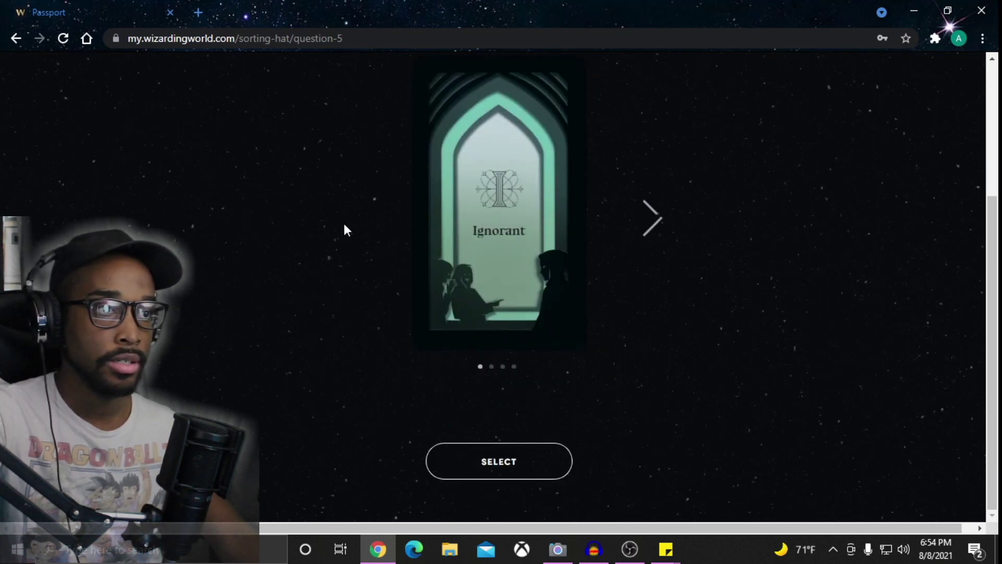
left_click(650, 219)
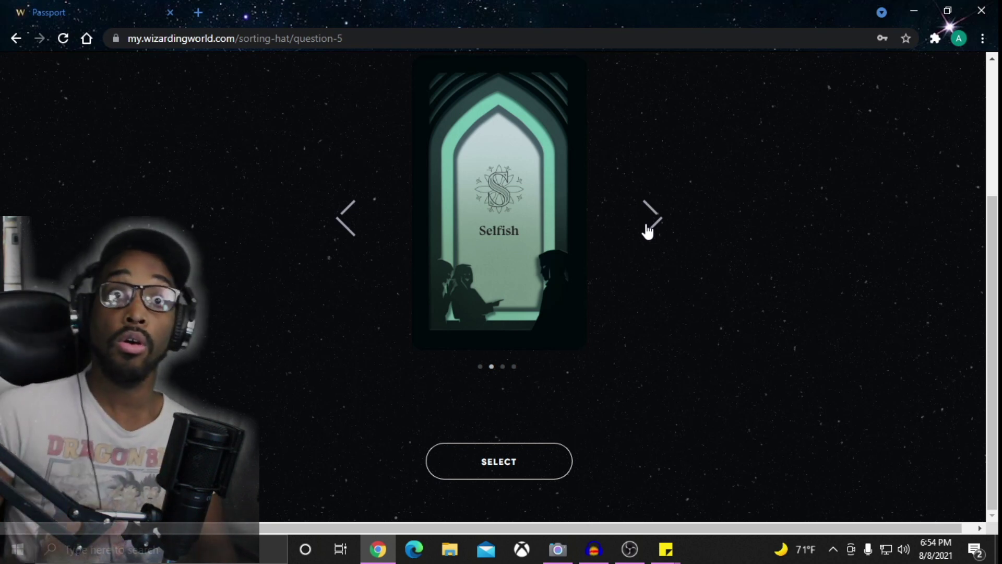
left_click(648, 229)
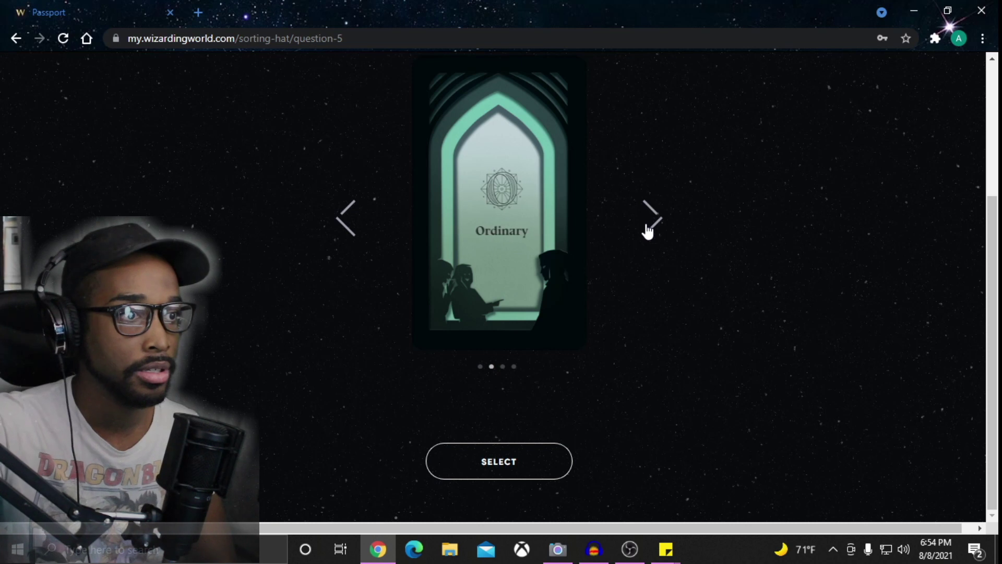
left_click(647, 230)
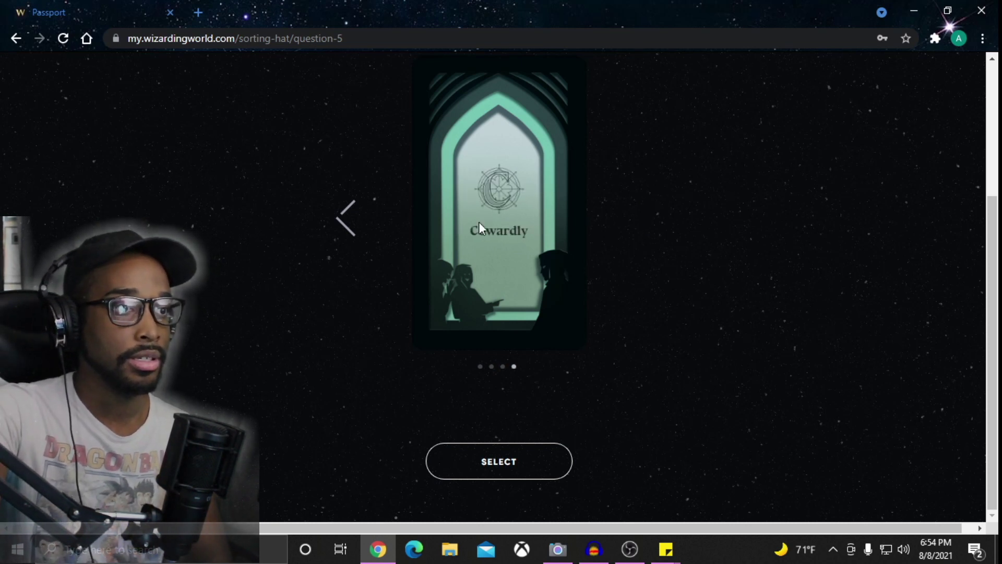
left_click(349, 223)
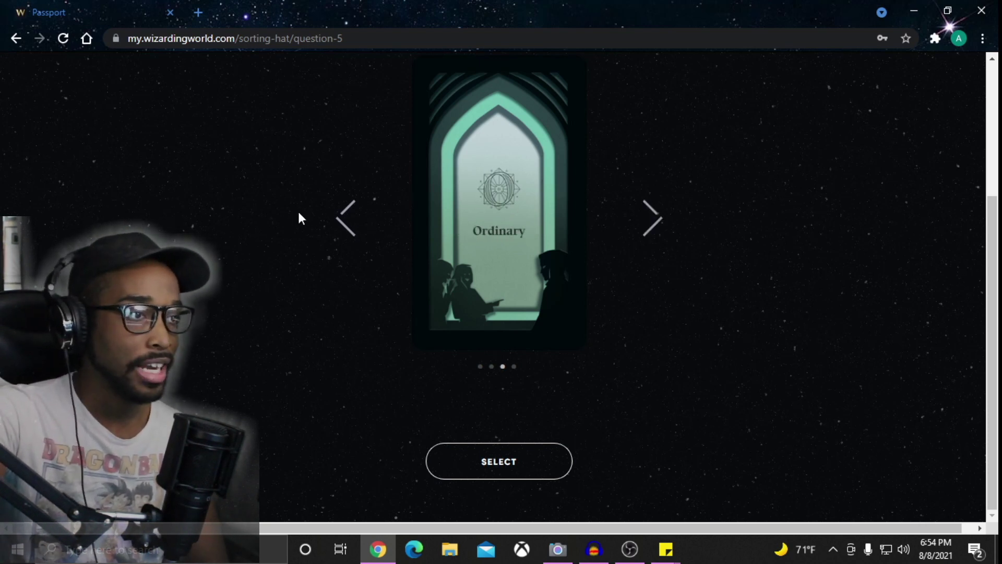
left_click(353, 229)
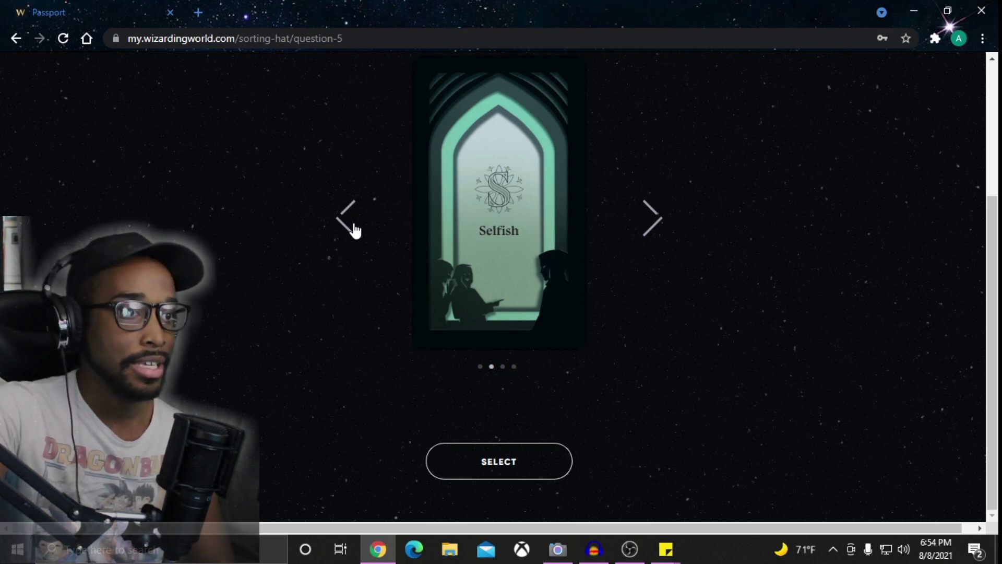
left_click(353, 228)
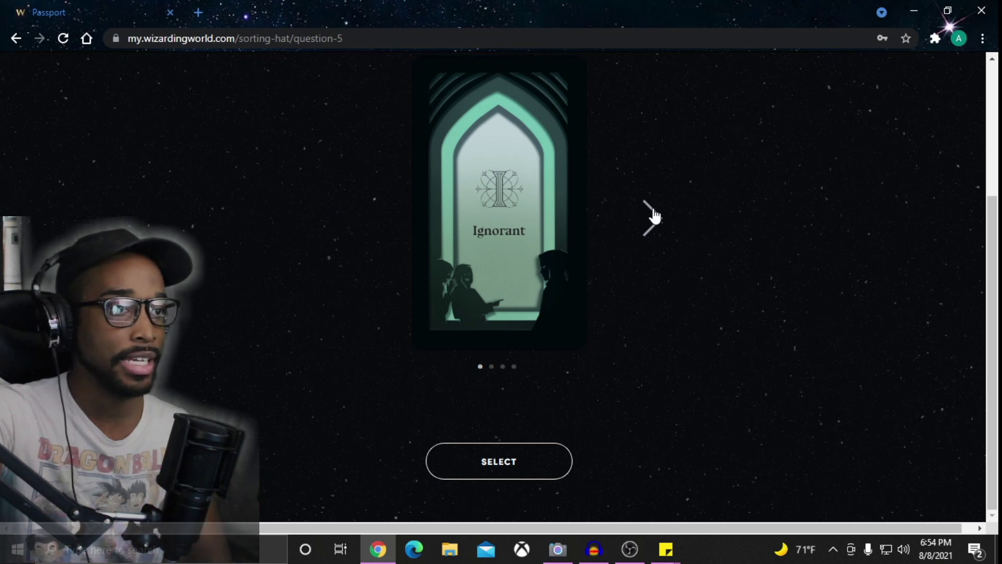
left_click(651, 219)
left_click(651, 219)
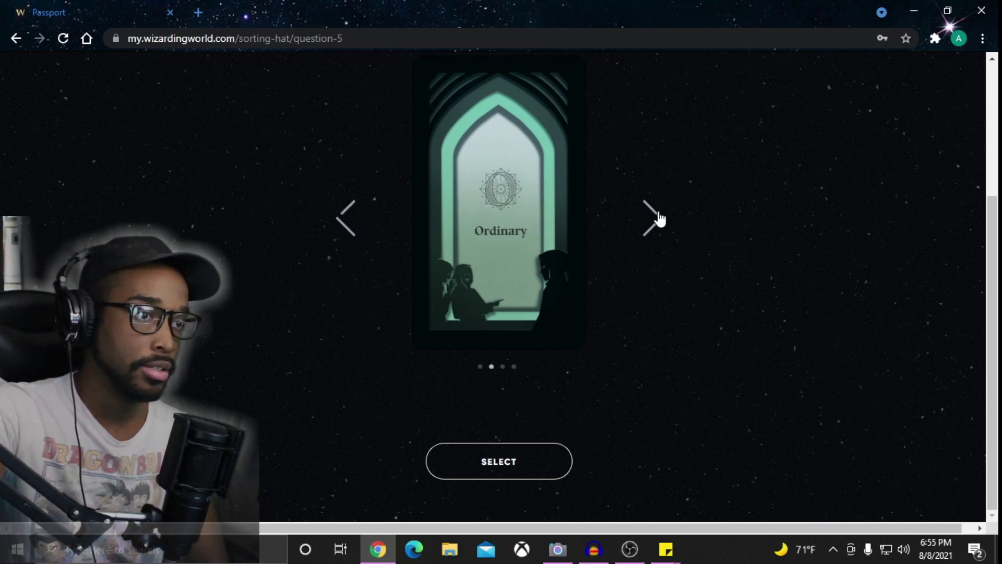
left_click(656, 218)
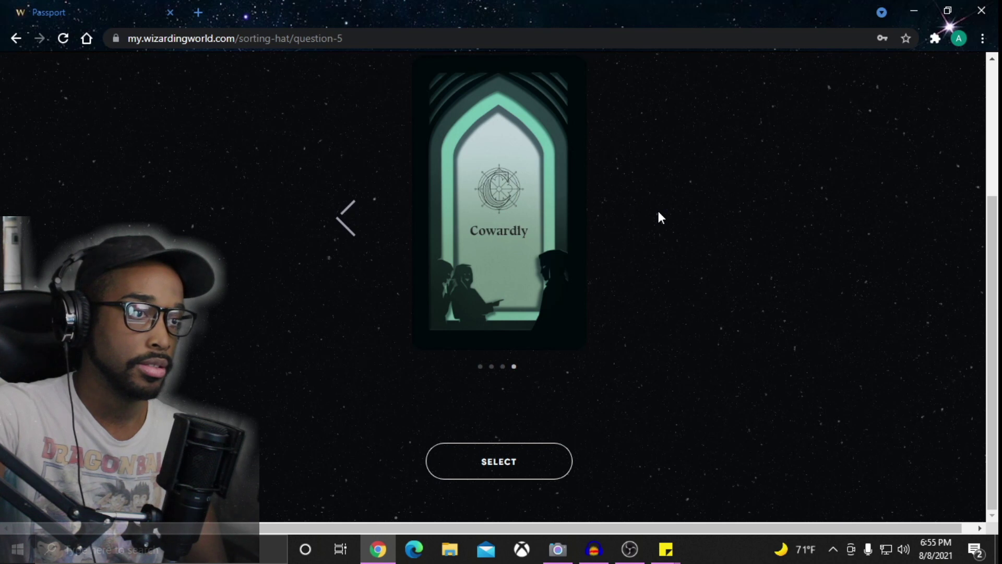
left_click(348, 217)
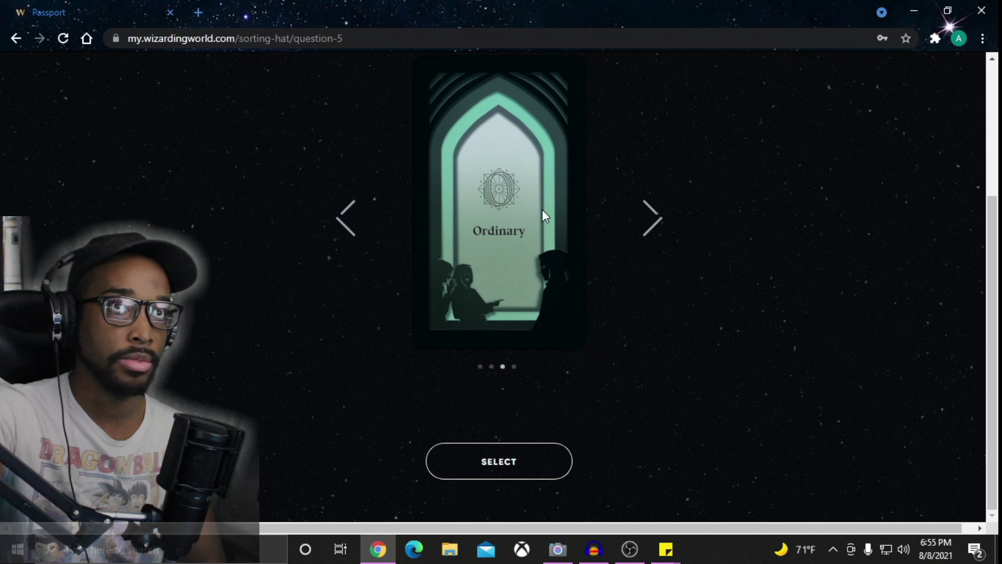
left_click(657, 227)
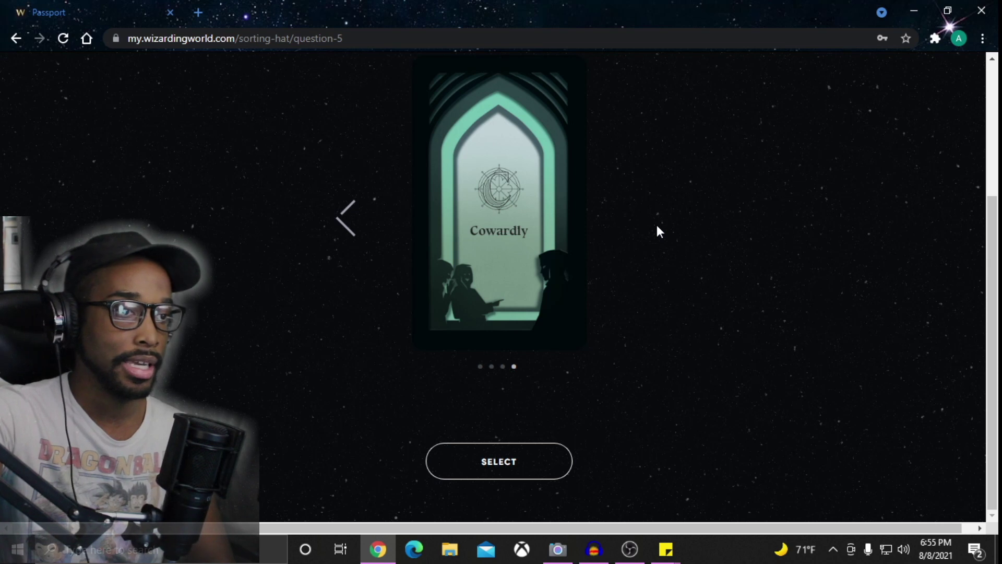
Answer Cowardly to question 5, then browse question 6's power options to the last one.
left_click(559, 460)
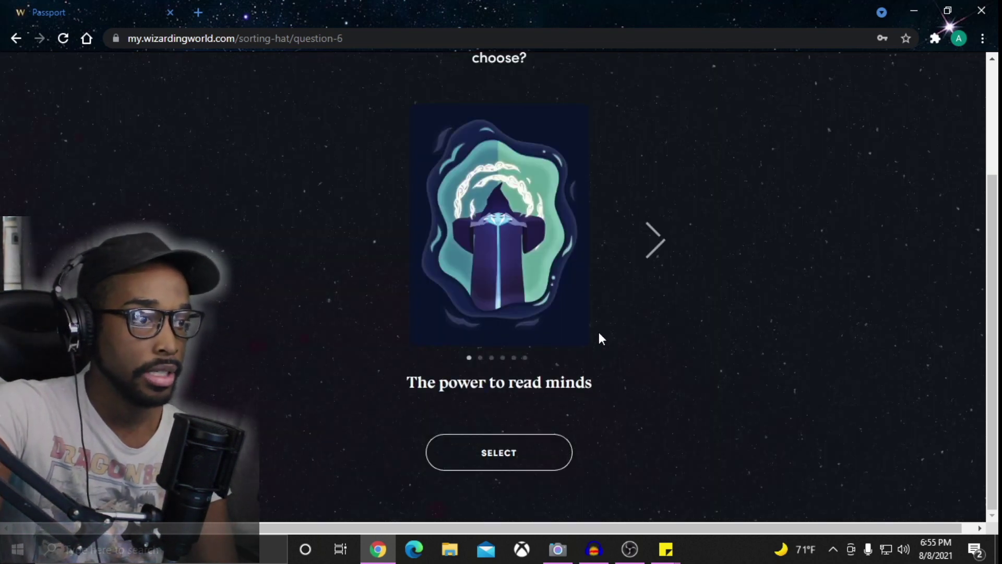
left_click(656, 251)
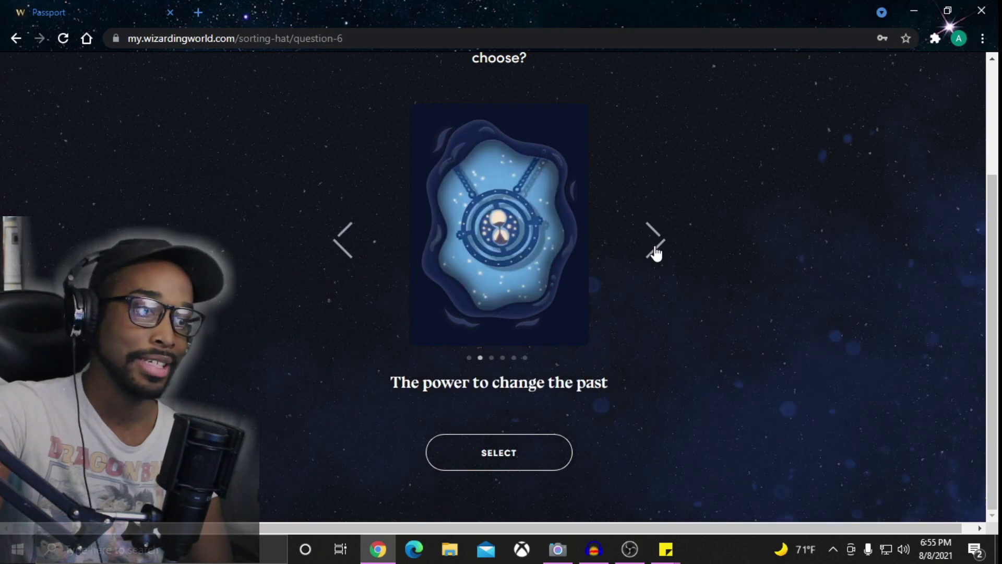
left_click(656, 251)
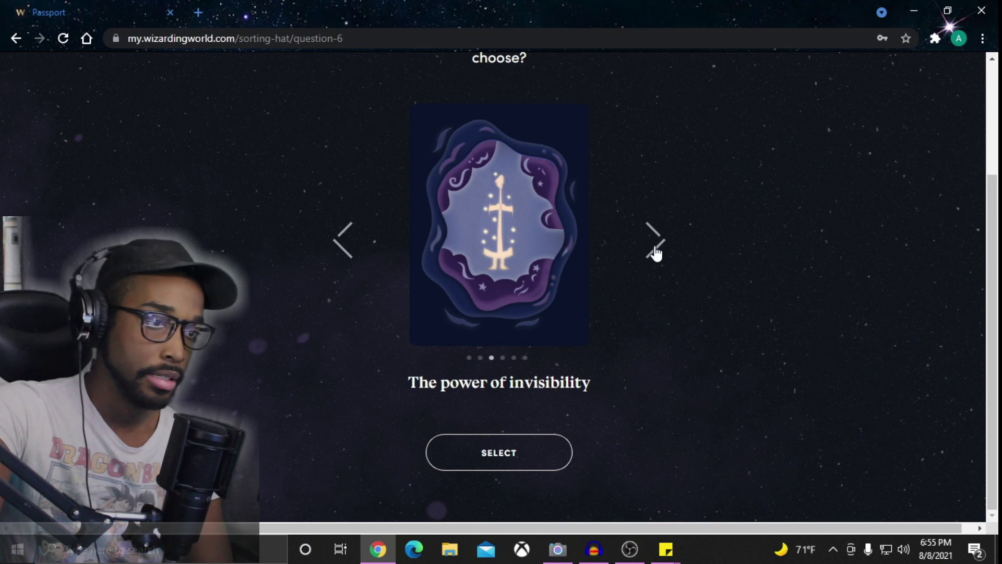
left_click(656, 251)
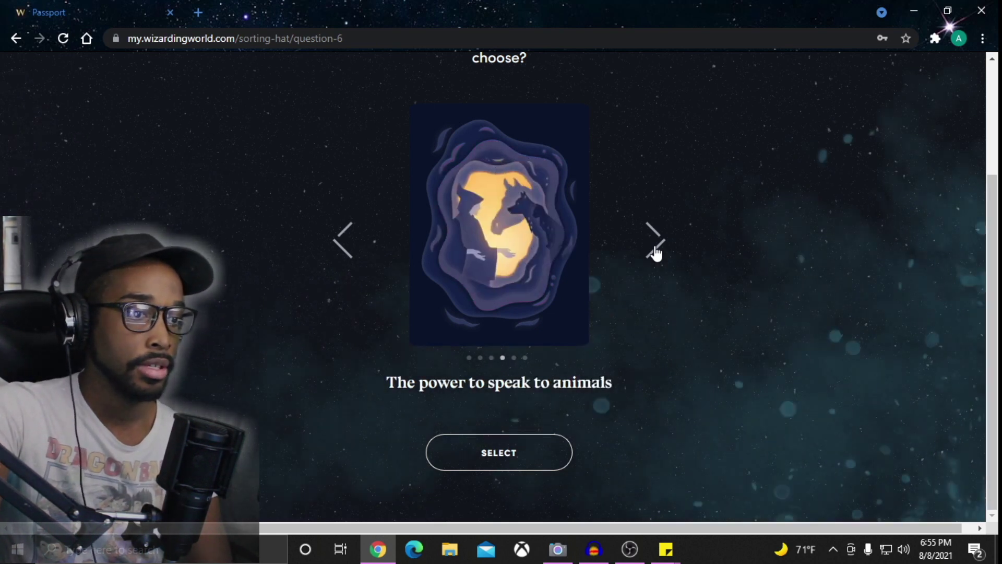
left_click(656, 251)
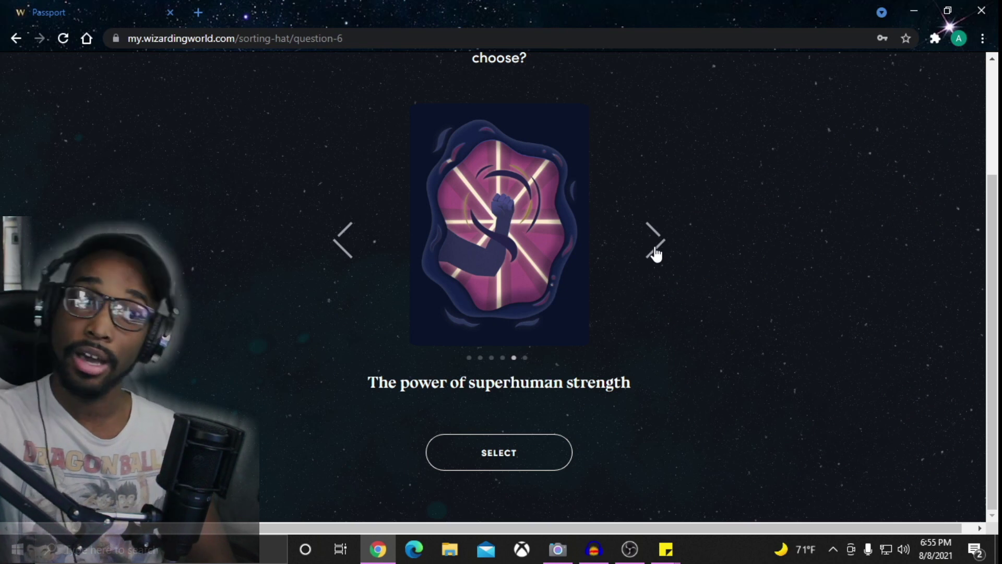
left_click(656, 251)
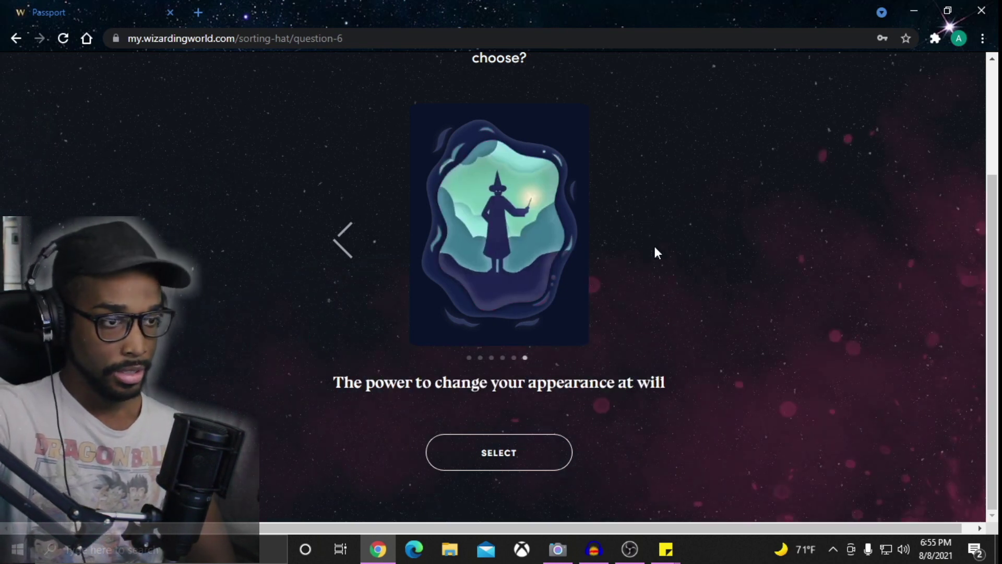
Step back to The power to read minds and select it.
left_click(353, 238)
left_click(346, 239)
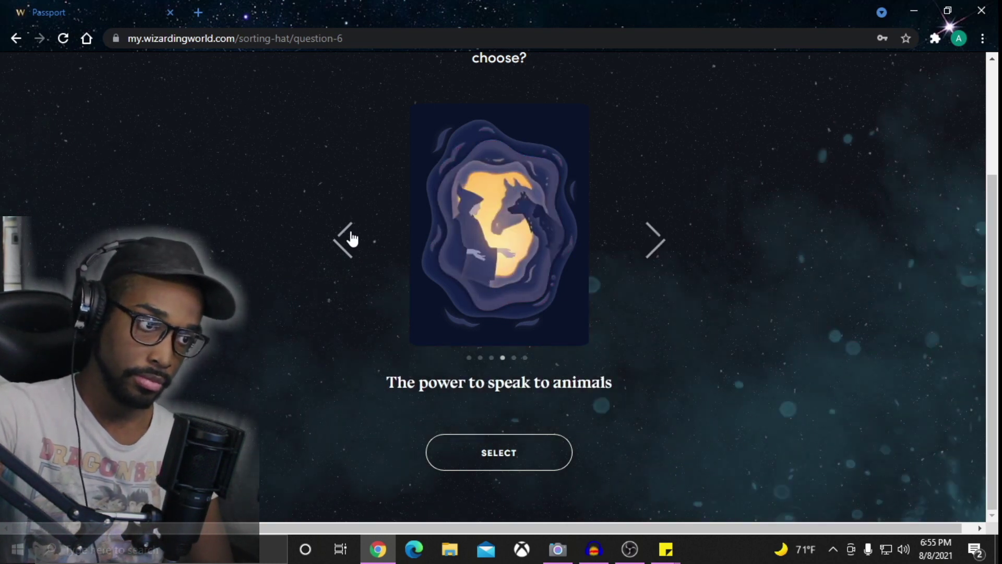
left_click(346, 239)
left_click(346, 239)
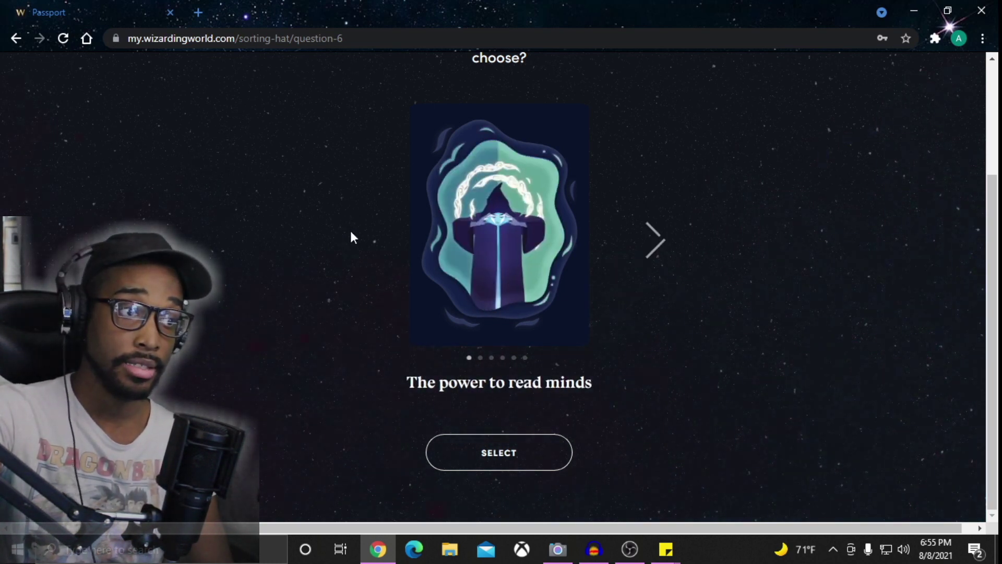
scroll(494, 329, "up", 2)
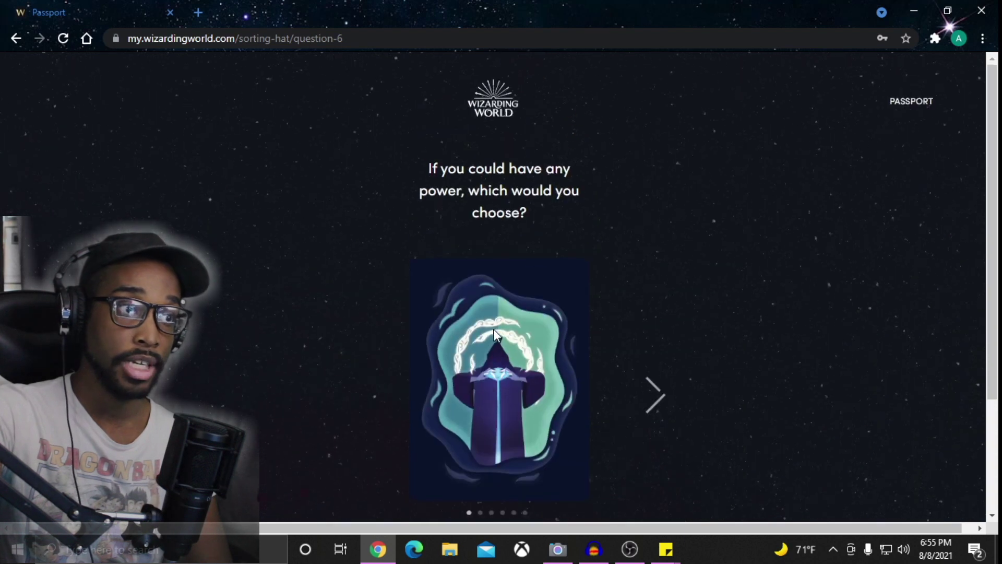
scroll(499, 330, "down", 2)
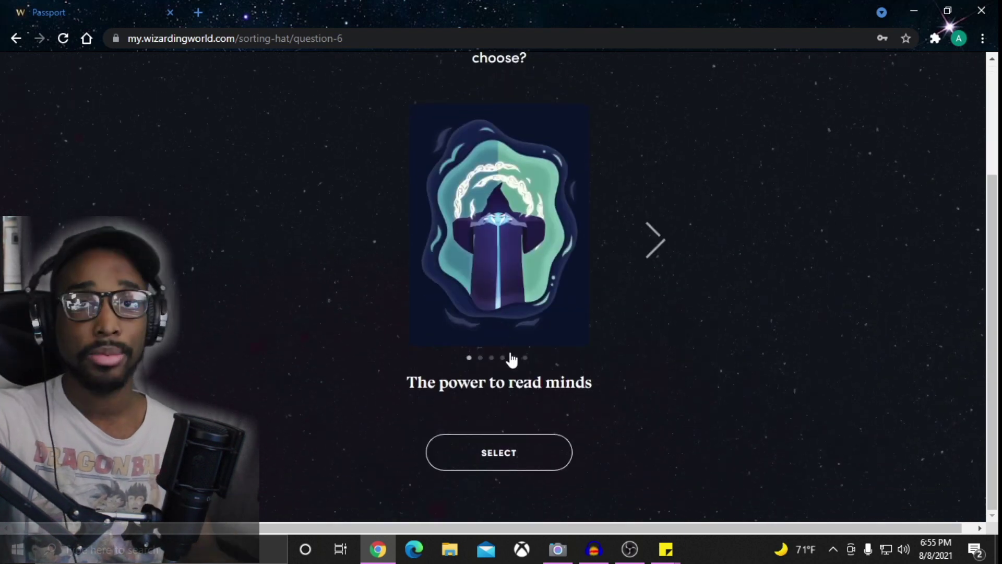
left_click(519, 468)
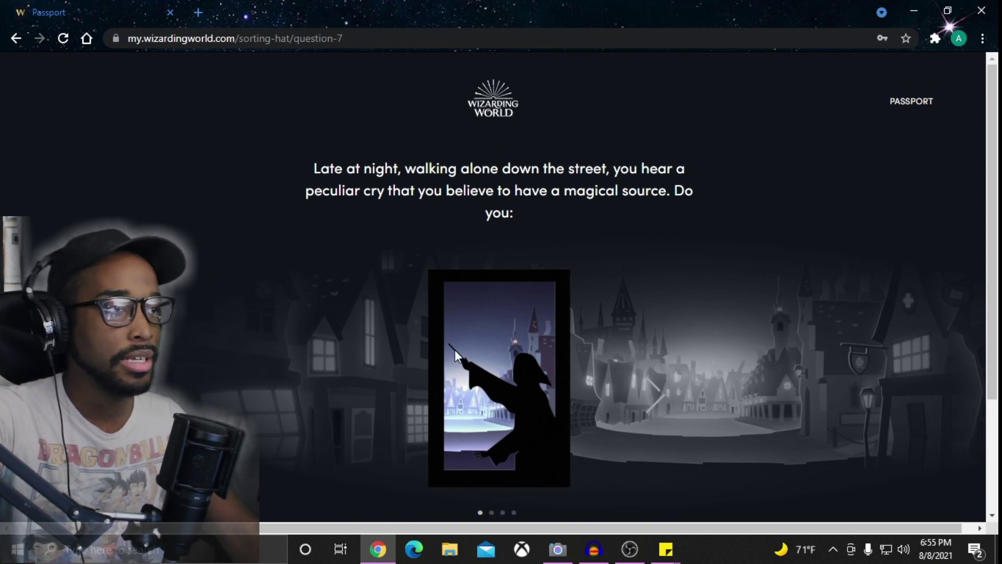
scroll(586, 198, "down", 2)
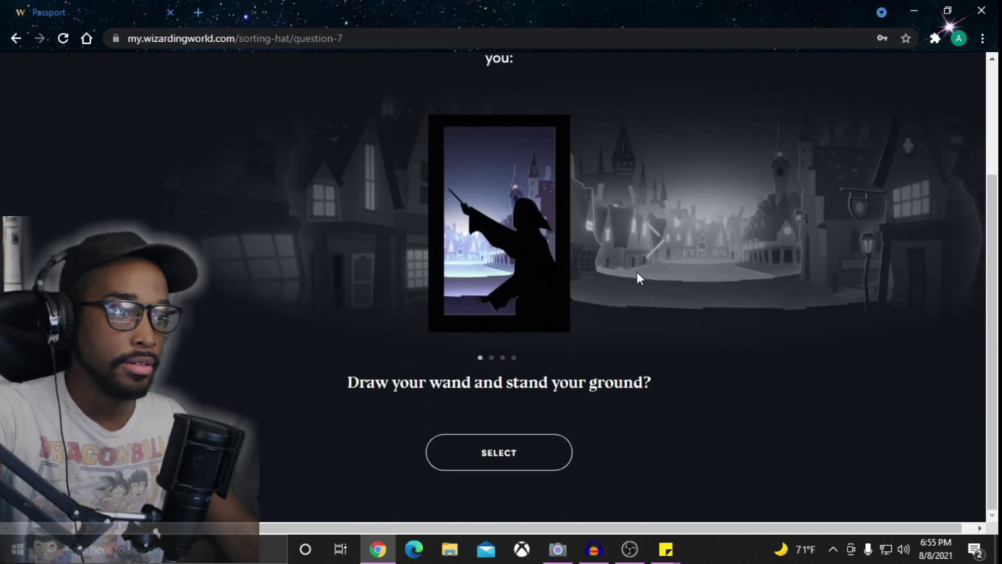
Cycle question 7's responses from 'Draw your wand' to 'Proceed with caution'.
left_click(658, 248)
left_click(657, 247)
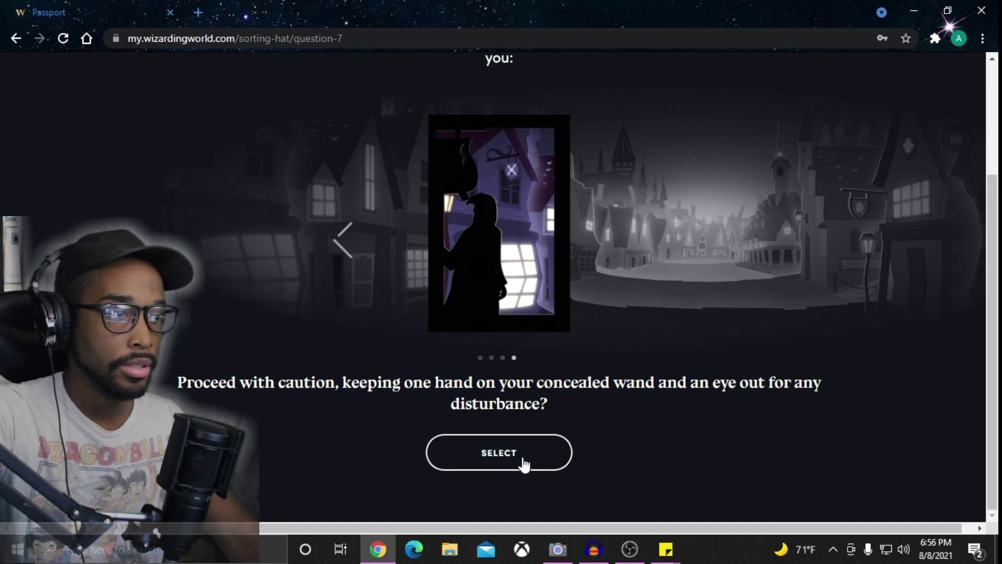
left_click(348, 229)
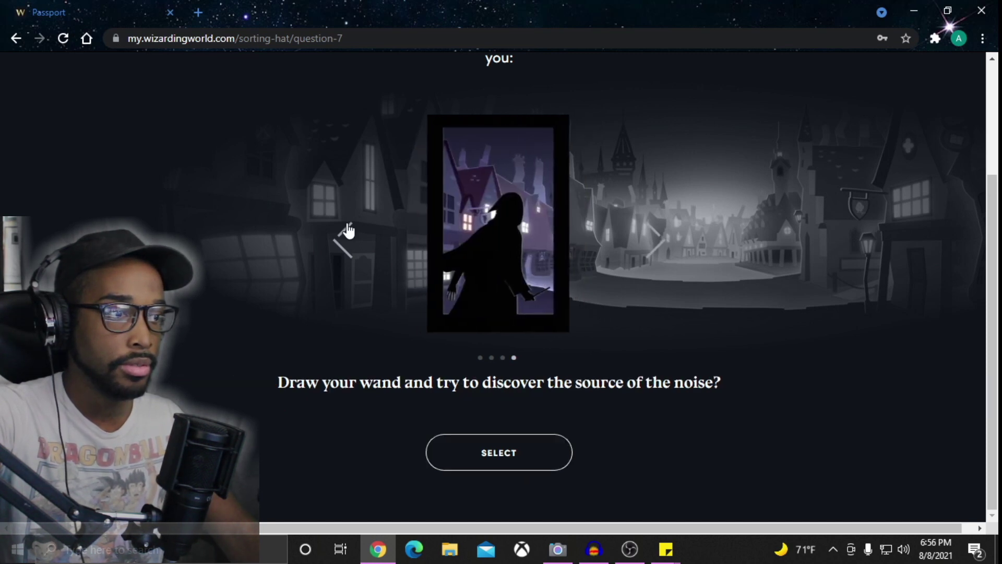
left_click(348, 235)
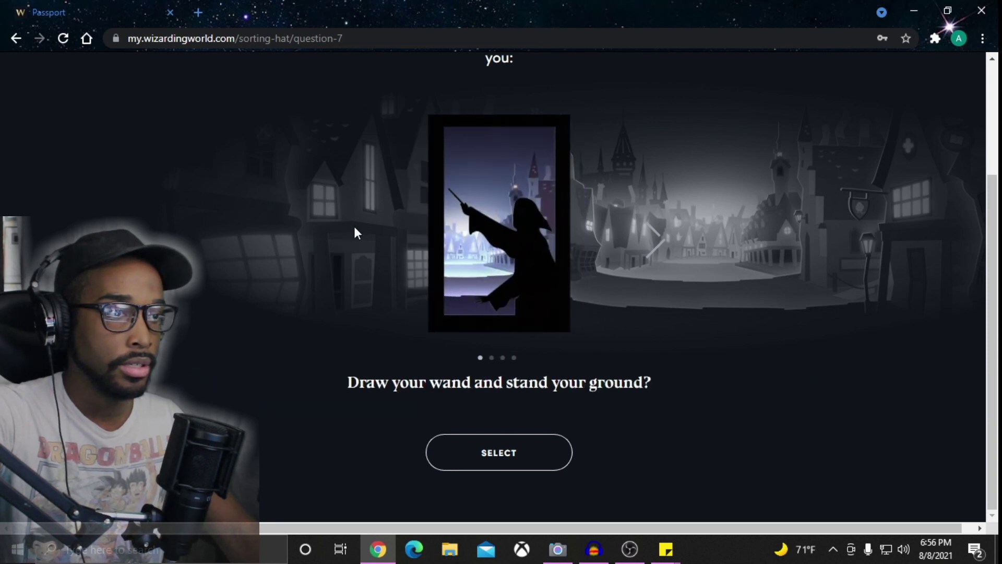
left_click(663, 236)
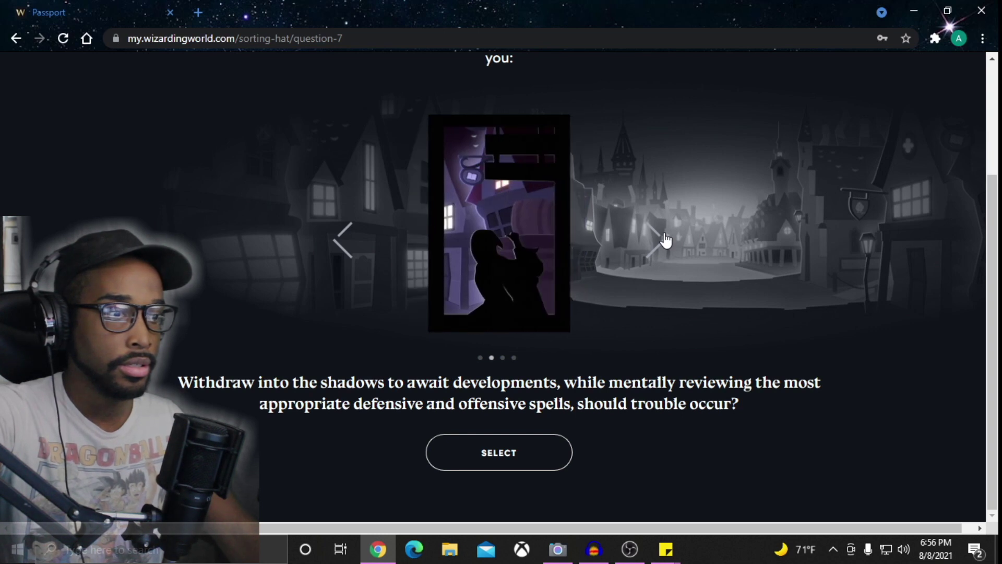
left_click(664, 237)
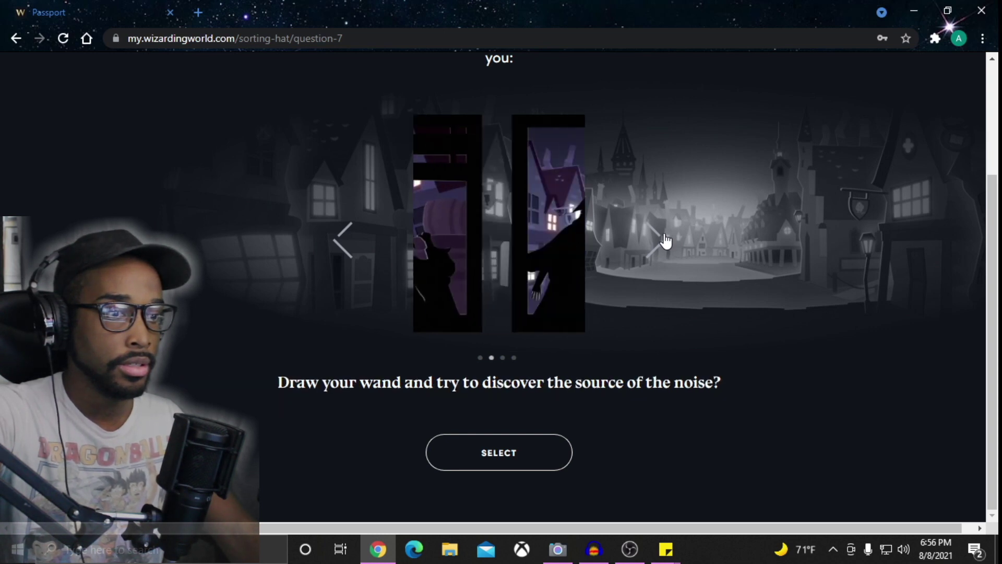
Select 'Proceed with caution' with a hand on a concealed wand for question 7.
left_click(514, 462)
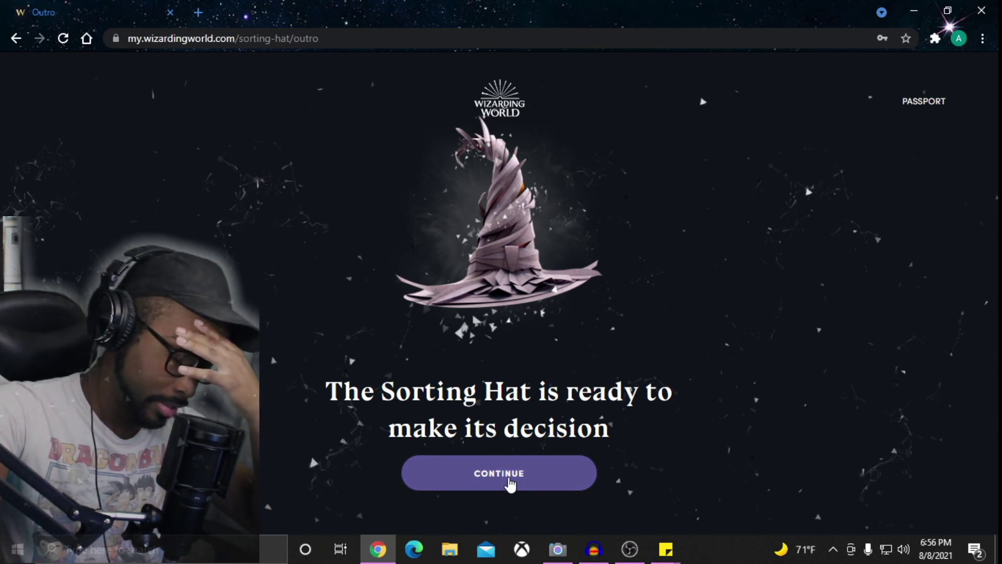
Continue past the outro to reveal the 'You're a Ravenclaw' result.
left_click(498, 475)
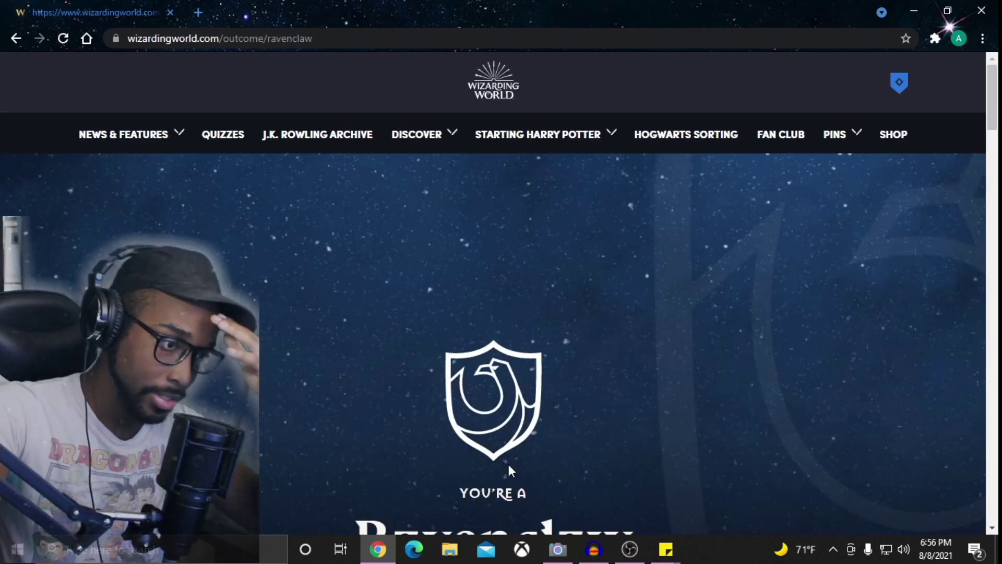
scroll(513, 446, "down", 3)
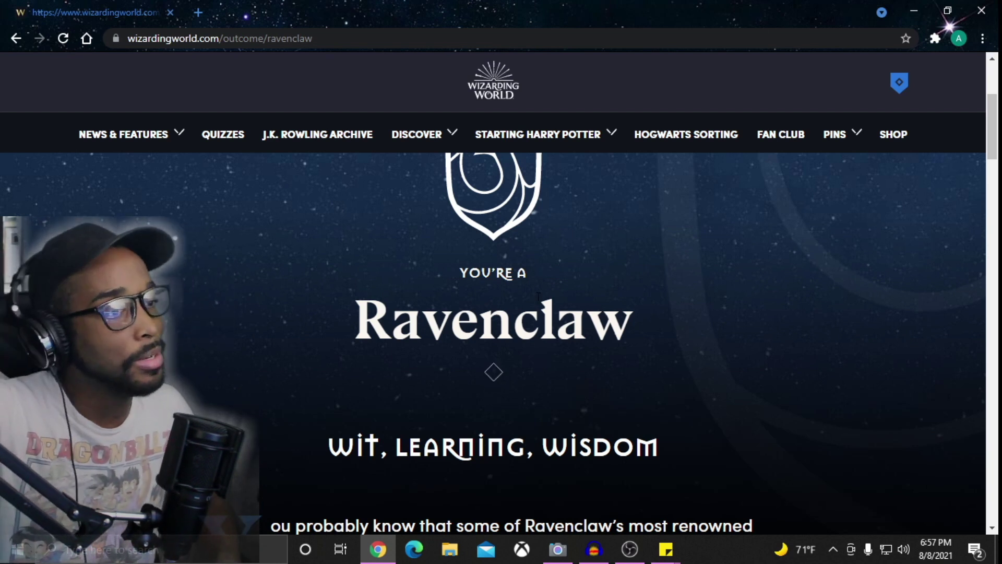
scroll(538, 296, "up", 1)
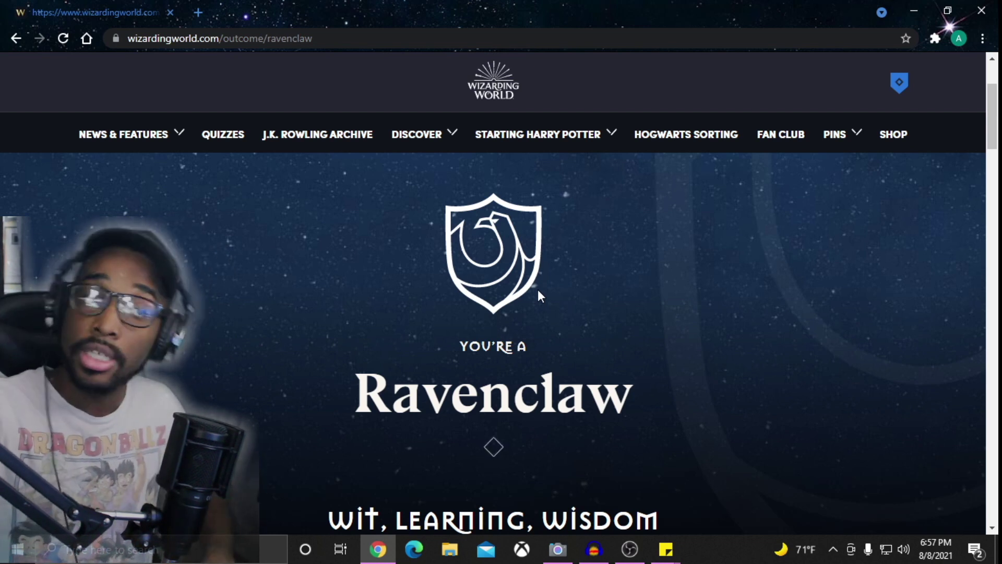
scroll(538, 290, "down", 2)
scroll(532, 306, "down", 3)
scroll(522, 331, "down", 4)
scroll(523, 335, "up", 4)
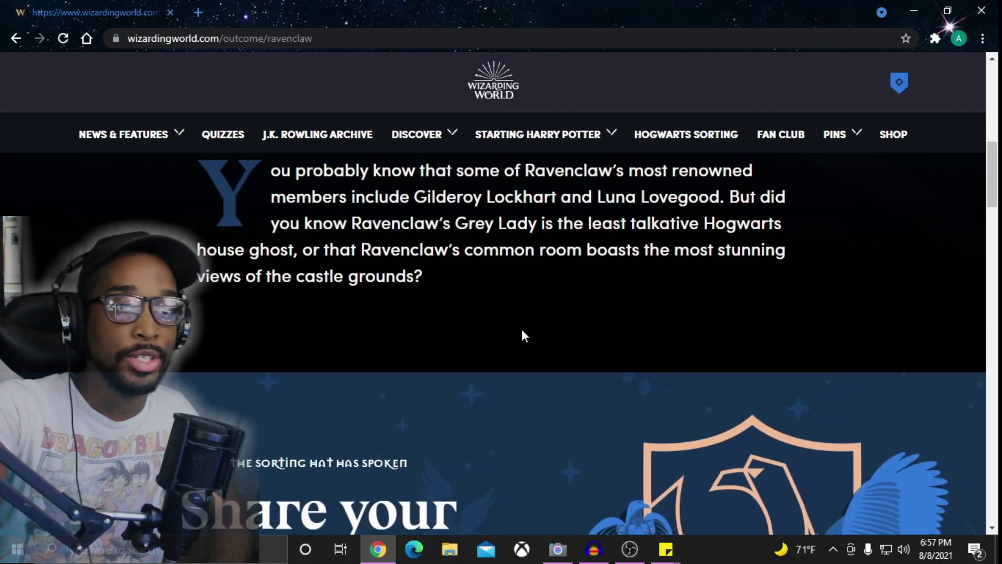
scroll(523, 335, "up", 3)
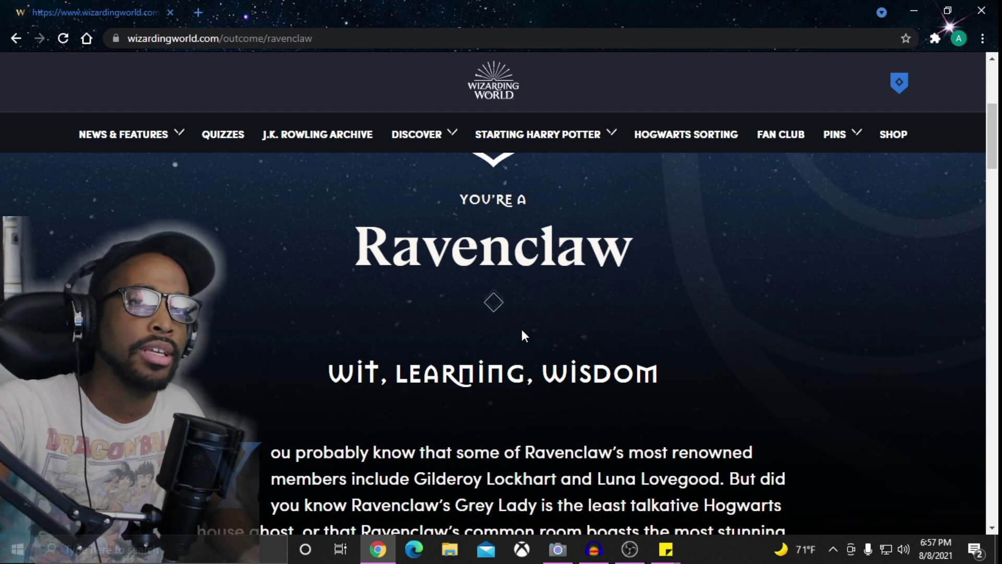
scroll(522, 335, "up", 1)
scroll(522, 336, "up", 2)
scroll(521, 329, "down", 5)
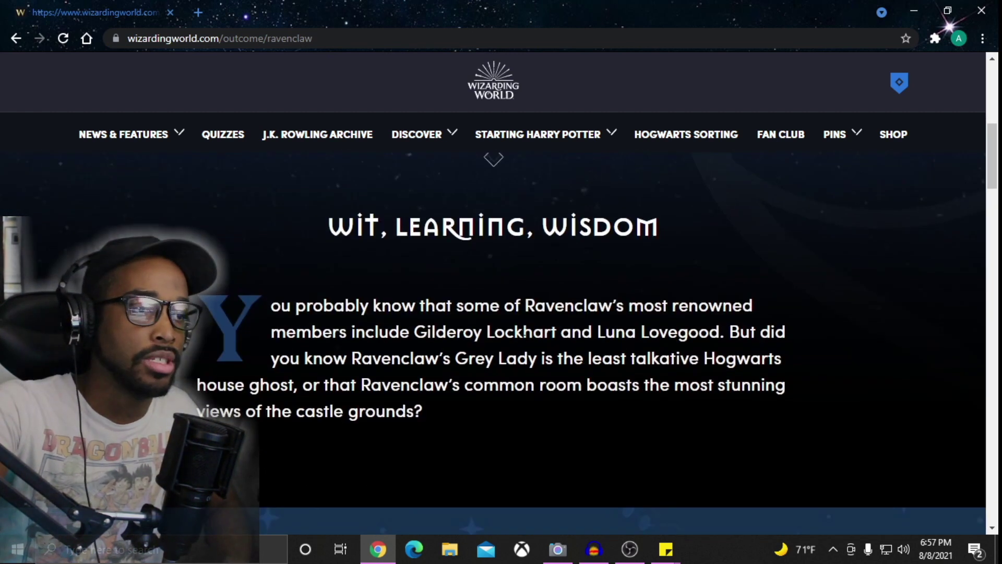
scroll(522, 332, "down", 4)
scroll(522, 332, "up", 3)
scroll(521, 332, "up", 2)
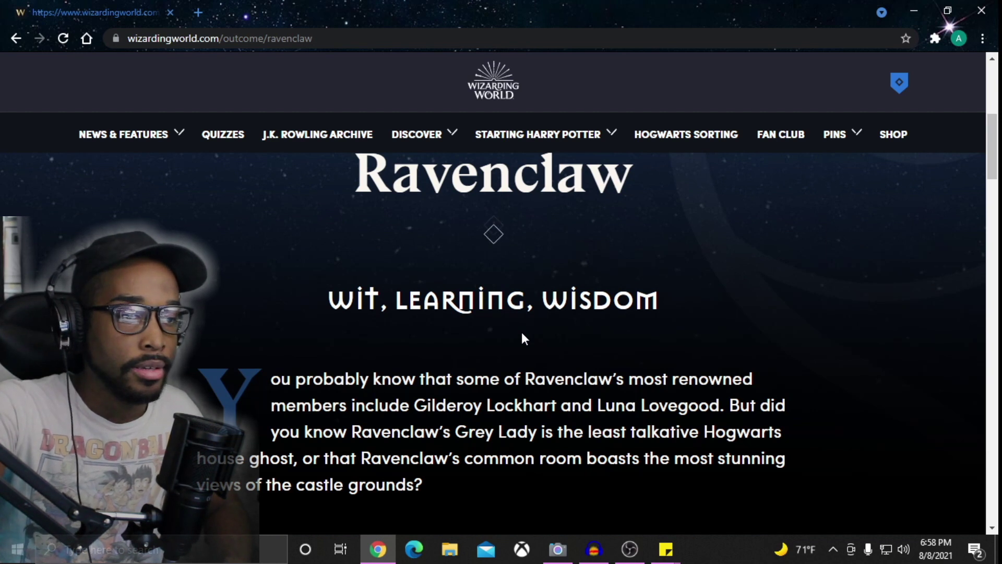
left_click_drag(414, 405, 506, 406)
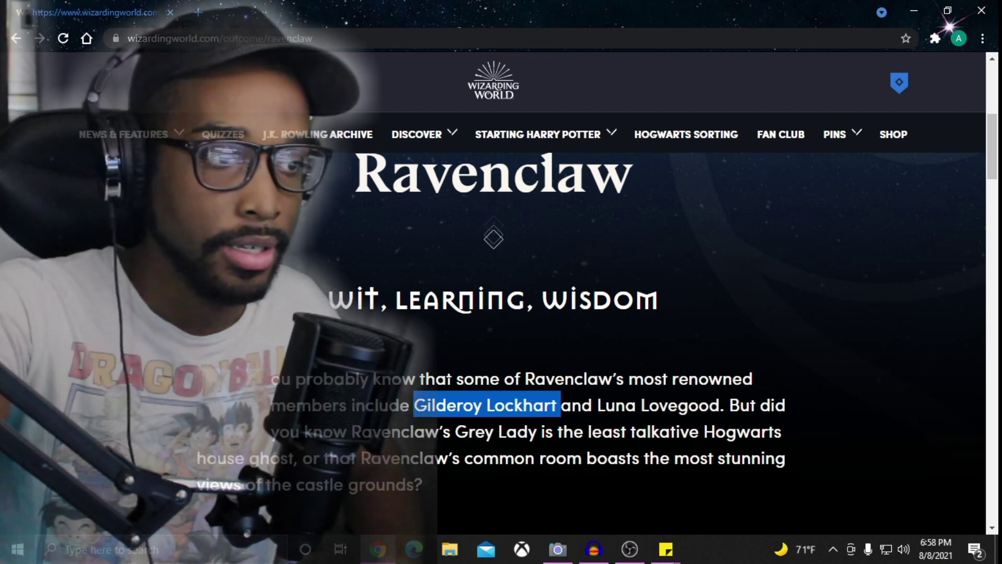
left_click(383, 389)
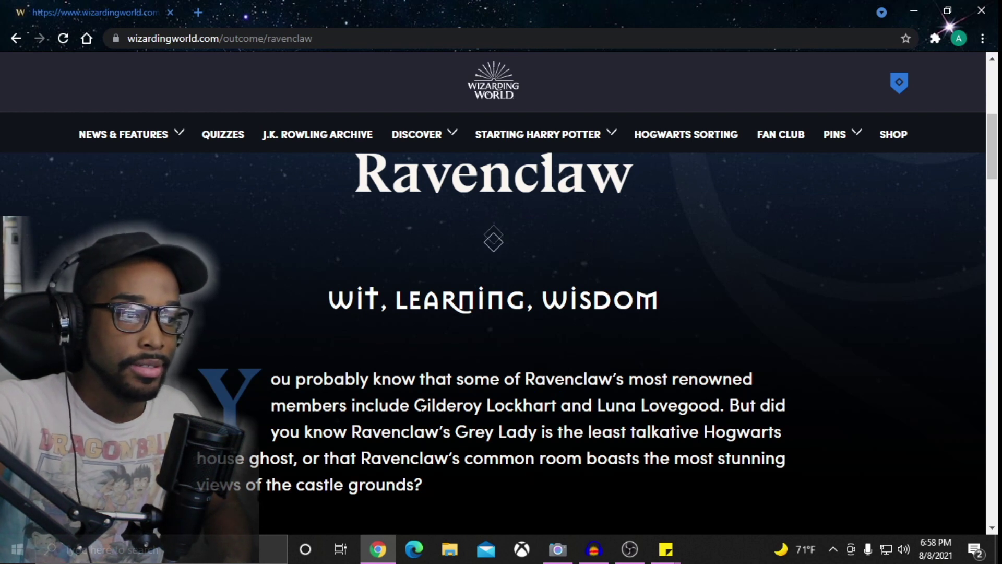
mouse_move(413, 405)
left_mouse_down()
mouse_move(541, 417)
mouse_move(553, 405)
mouse_move(650, 407)
left_mouse_up()
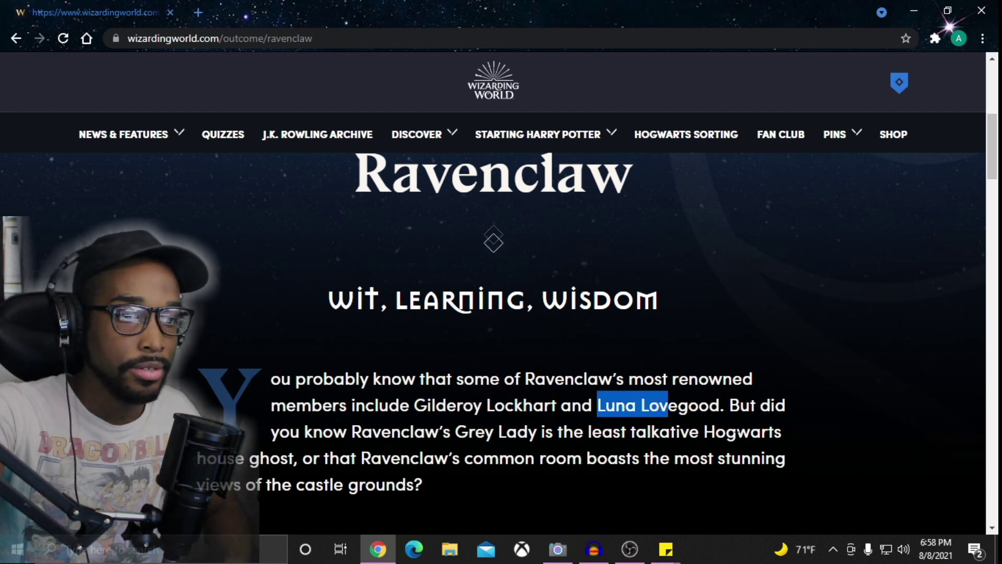
left_click(668, 405)
scroll(433, 399, "down", 3)
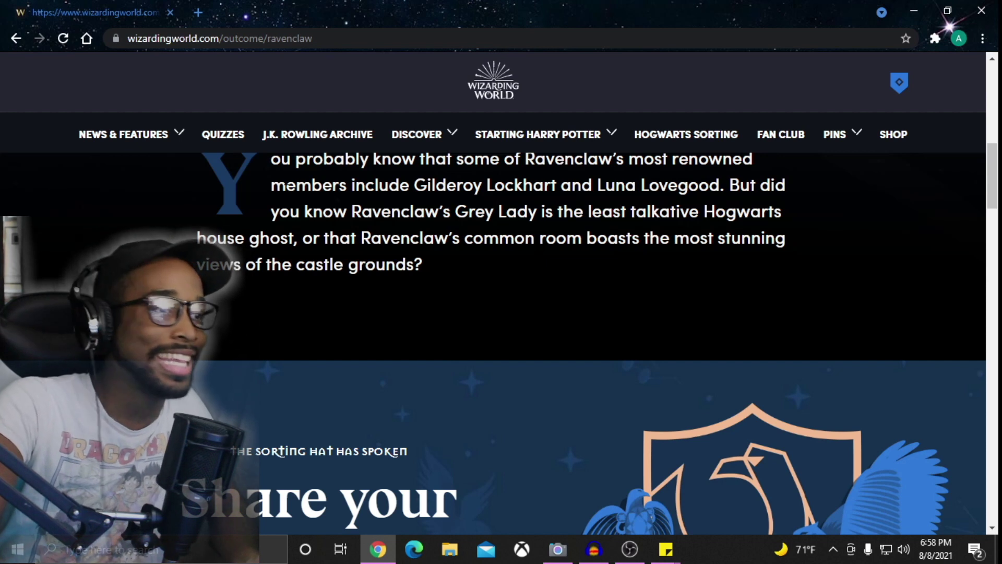
left_click_drag(361, 237, 641, 265)
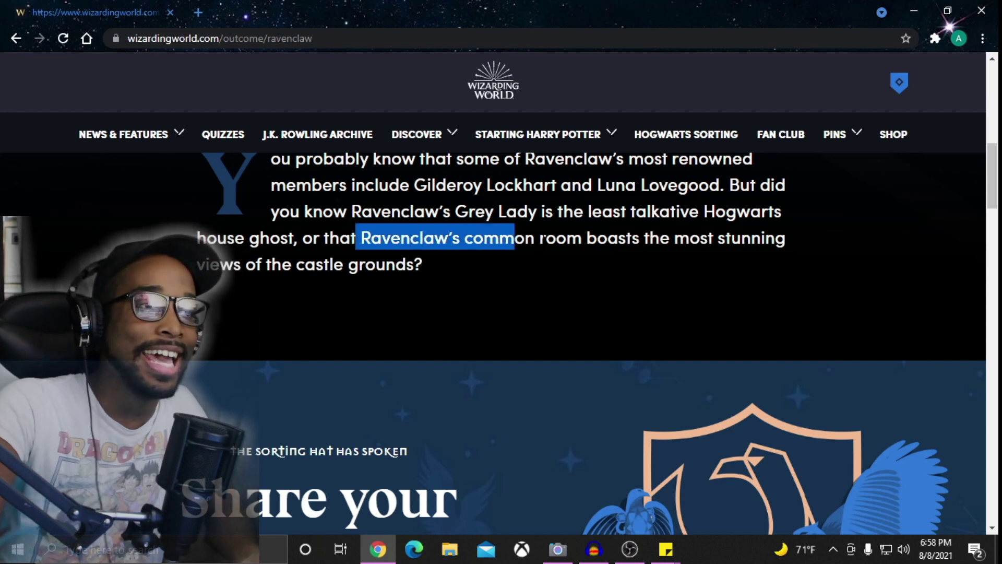
left_click(640, 265)
scroll(392, 258, "down", 5)
scroll(392, 258, "down", 2)
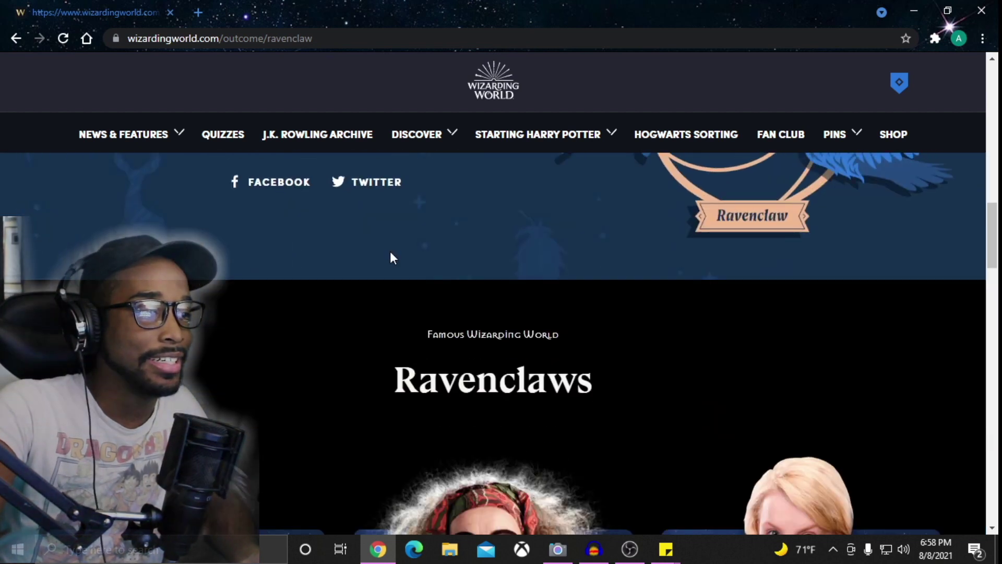
scroll(404, 259, "down", 2)
scroll(409, 264, "down", 2)
scroll(409, 258, "down", 1)
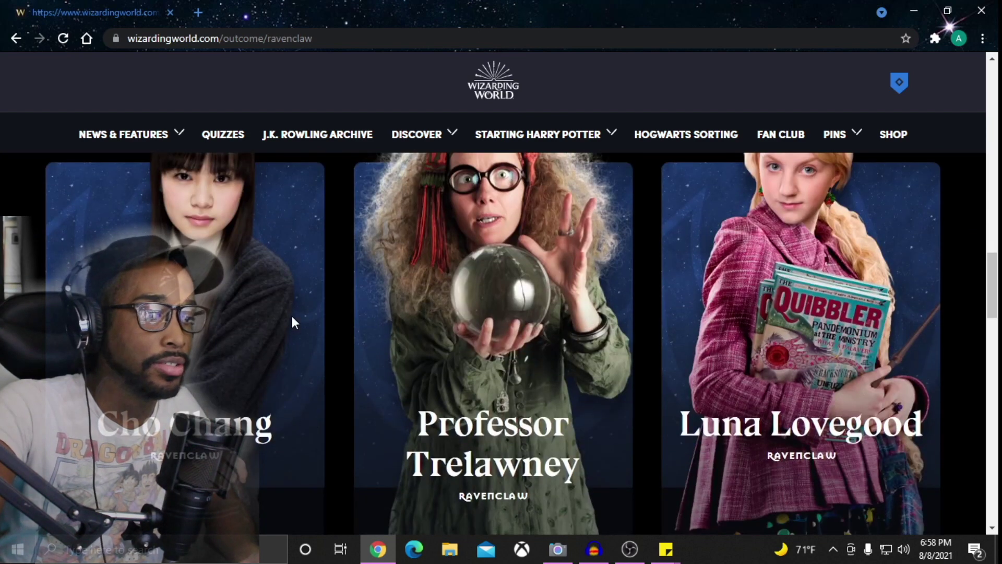
scroll(352, 330, "down", 2)
scroll(352, 330, "up", 3)
scroll(360, 333, "up", 1)
scroll(454, 355, "down", 2)
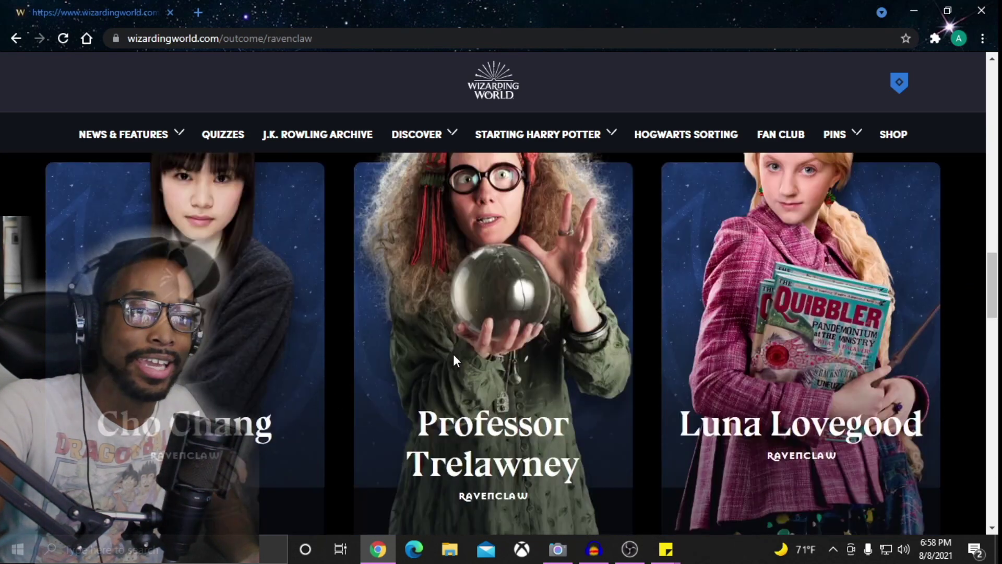
scroll(455, 357, "down", 2)
scroll(456, 356, "down", 3)
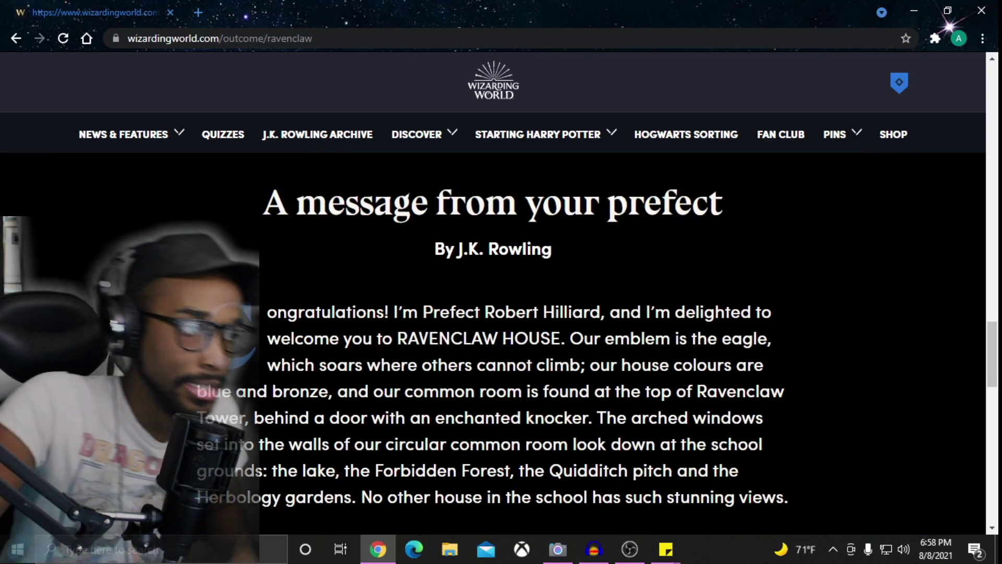
scroll(538, 351, "down", 3)
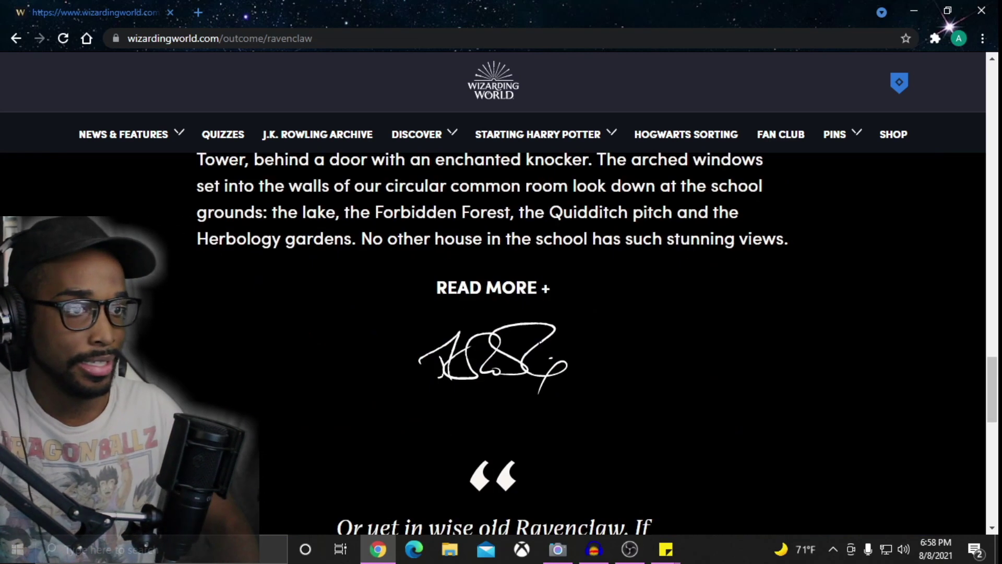
scroll(538, 352, "down", 2)
scroll(538, 347, "down", 3)
scroll(538, 347, "up", 1)
scroll(538, 347, "up", 10)
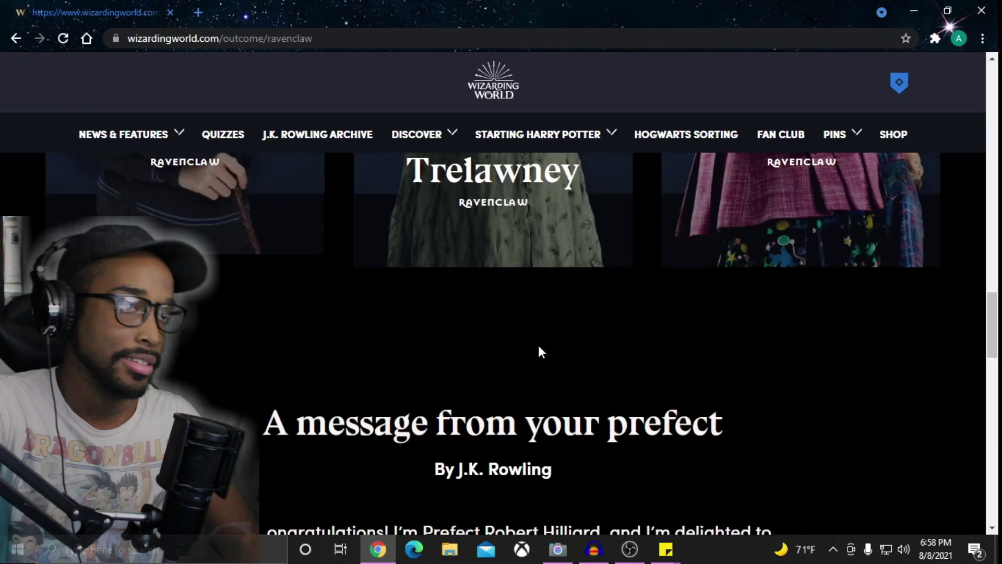
scroll(538, 347, "up", 6)
scroll(538, 353, "up", 5)
scroll(539, 352, "up", 10)
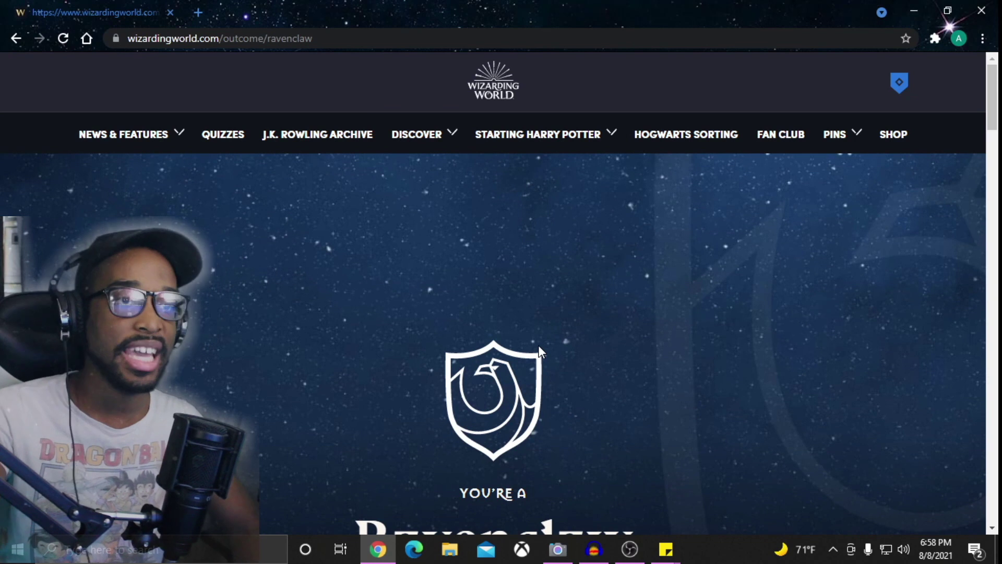
scroll(538, 346, "down", 5)
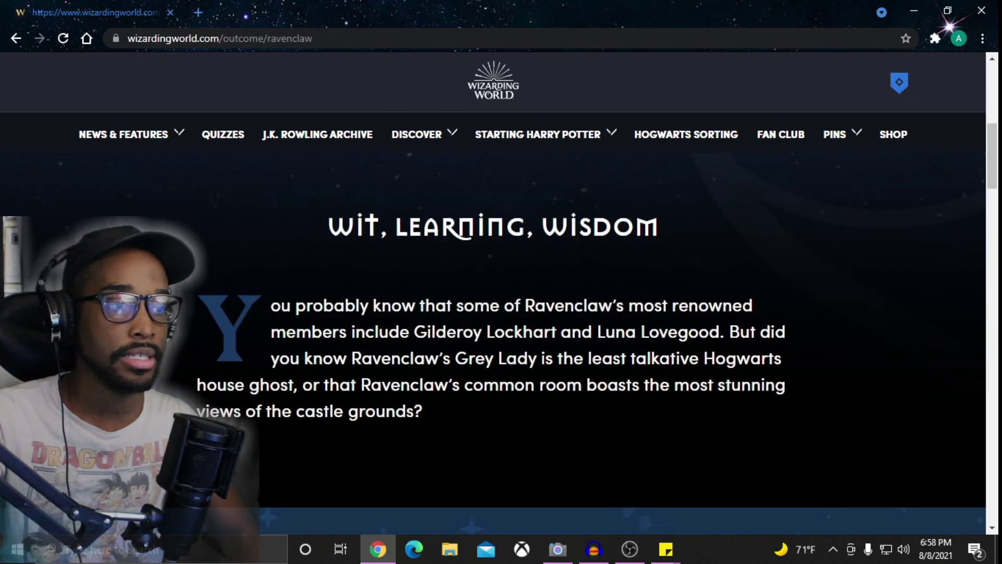
scroll(548, 314, "down", 5)
scroll(560, 281, "down", 5)
scroll(562, 290, "down", 5)
scroll(562, 283, "down", 5)
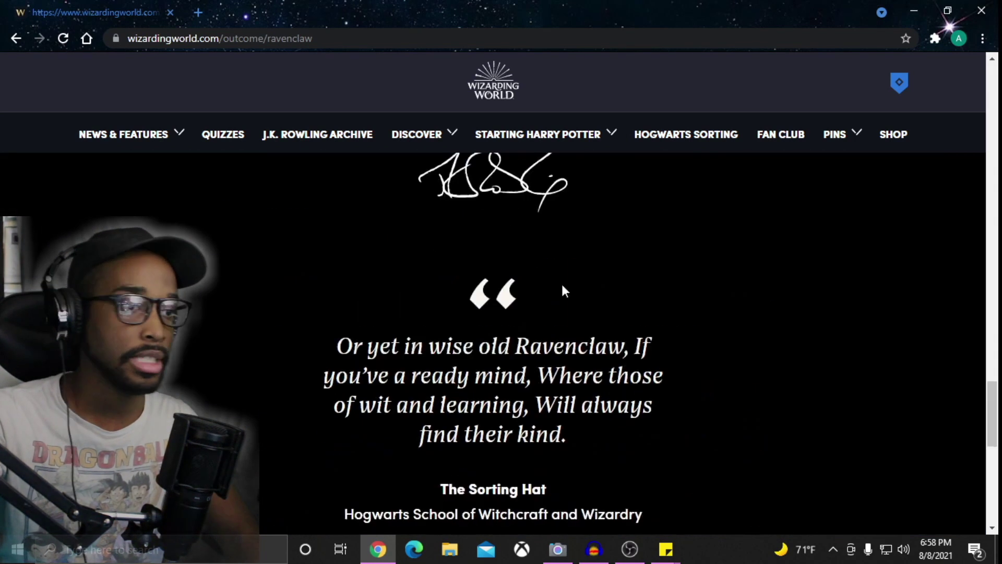
scroll(561, 286, "down", 5)
scroll(563, 291, "down", 2)
scroll(562, 291, "up", 5)
scroll(562, 290, "up", 3)
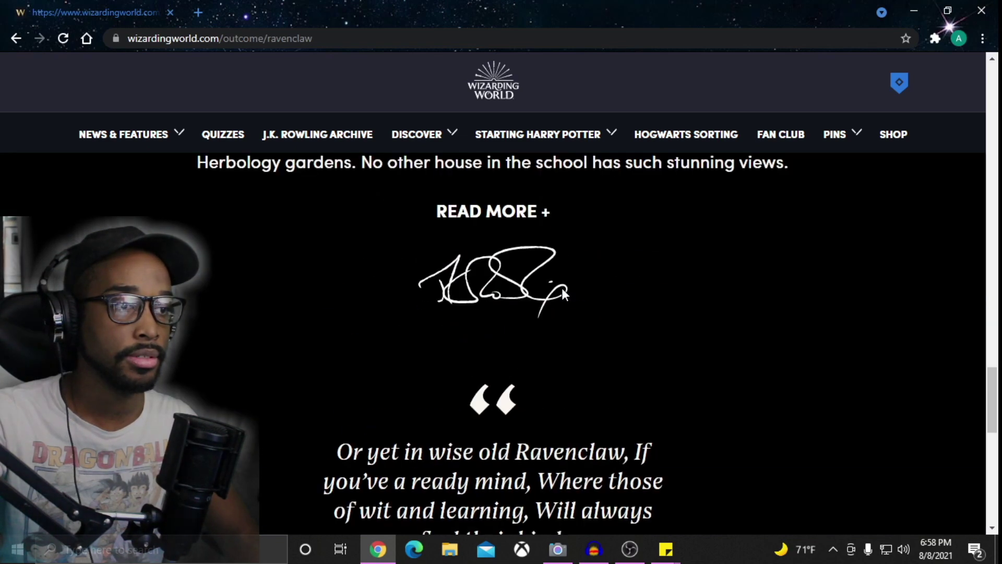
scroll(563, 290, "up", 3)
scroll(563, 289, "up", 5)
scroll(562, 289, "up", 3)
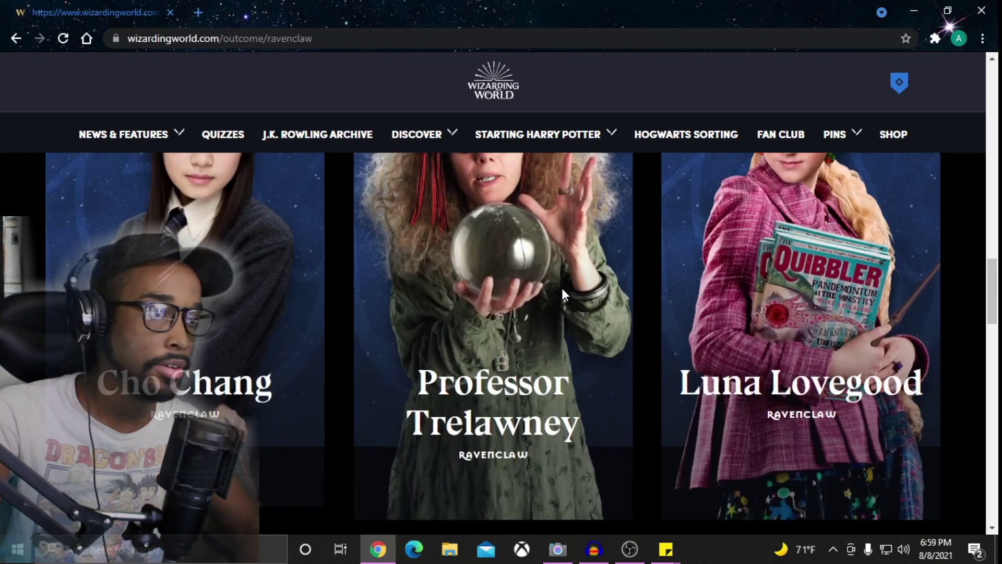
scroll(562, 287, "up", 5)
scroll(562, 291, "up", 5)
scroll(561, 288, "up", 5)
scroll(561, 288, "up", 5)
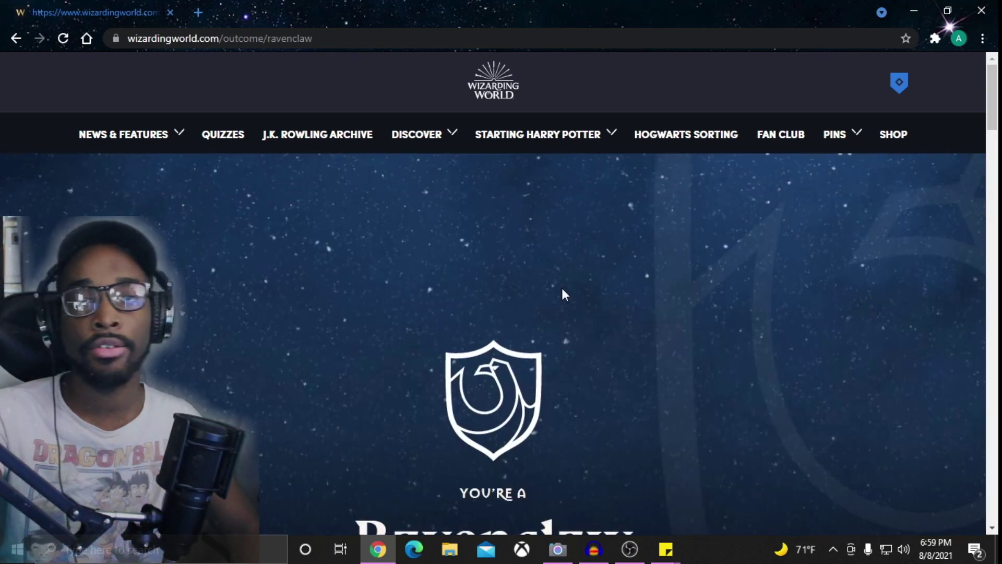